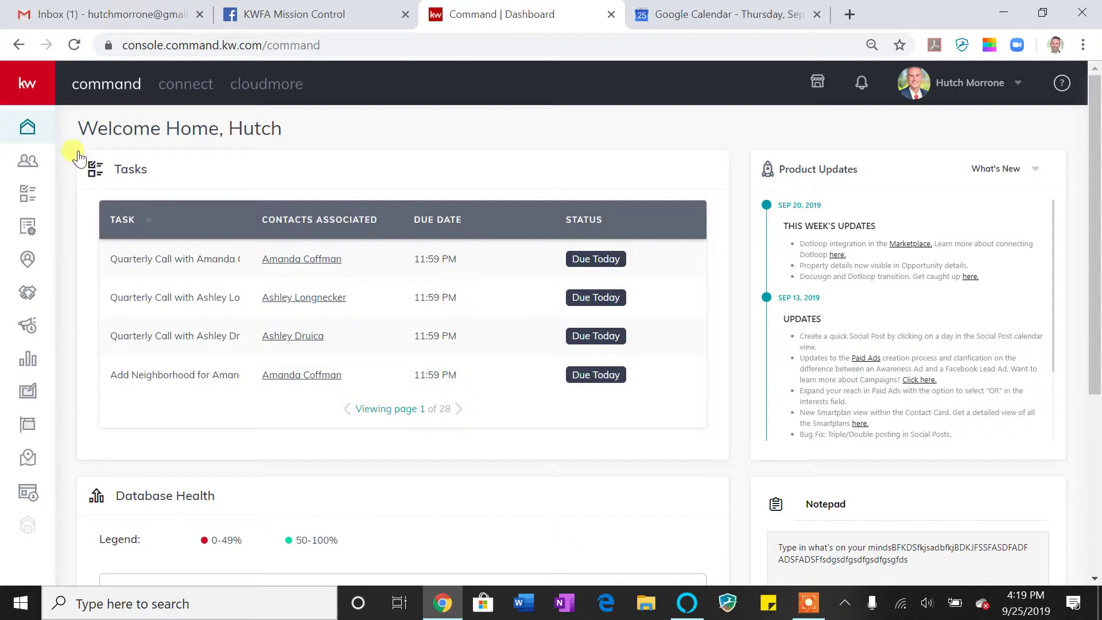
# Step: Browse the Agent Site and Neighborhood page tabs, then start a new site from Landing Pages
pyautogui.click(28, 490)
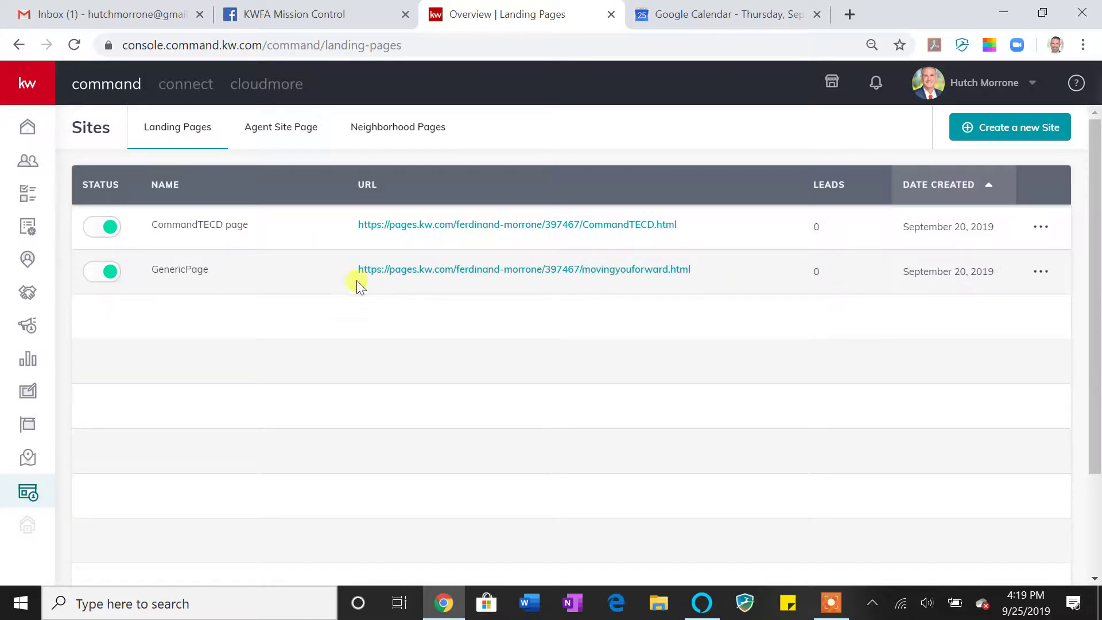
pyautogui.click(290, 144)
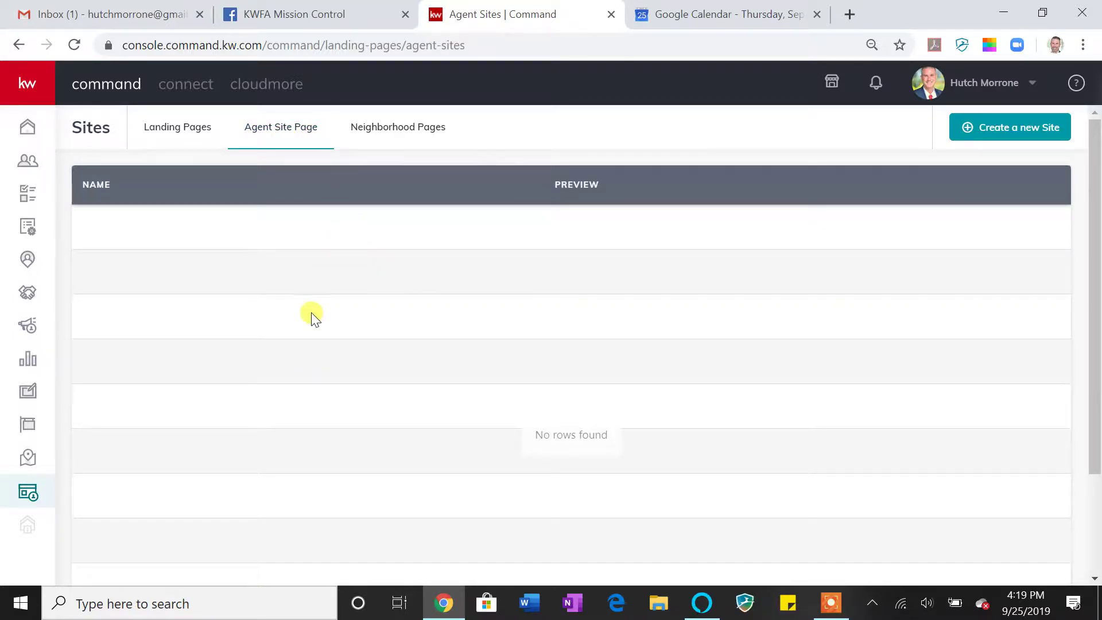
pyautogui.click(420, 146)
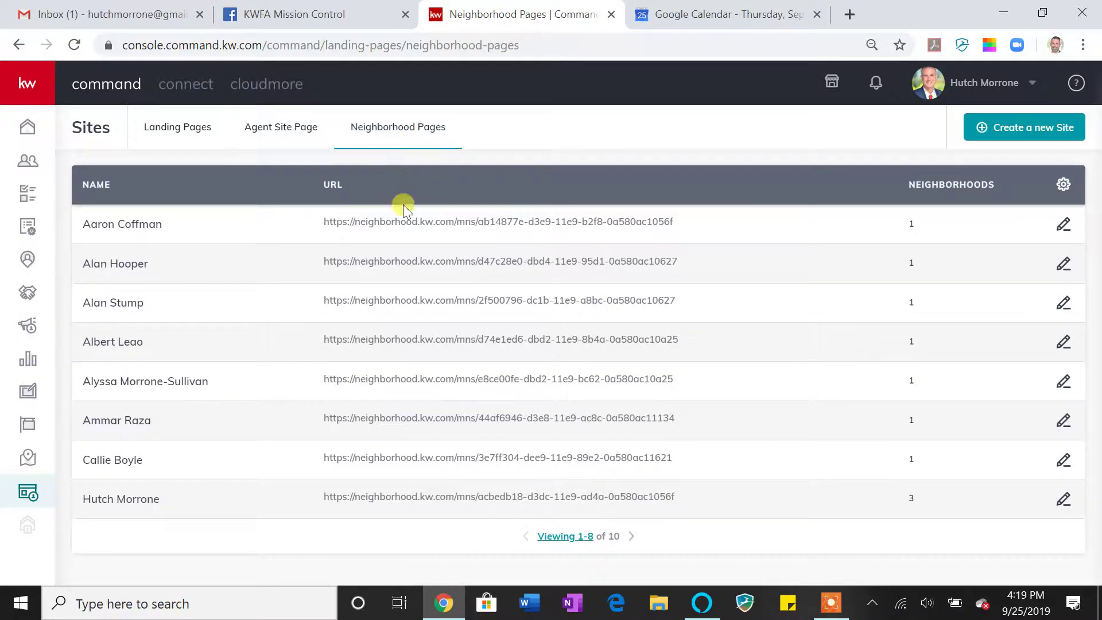
pyautogui.click(193, 127)
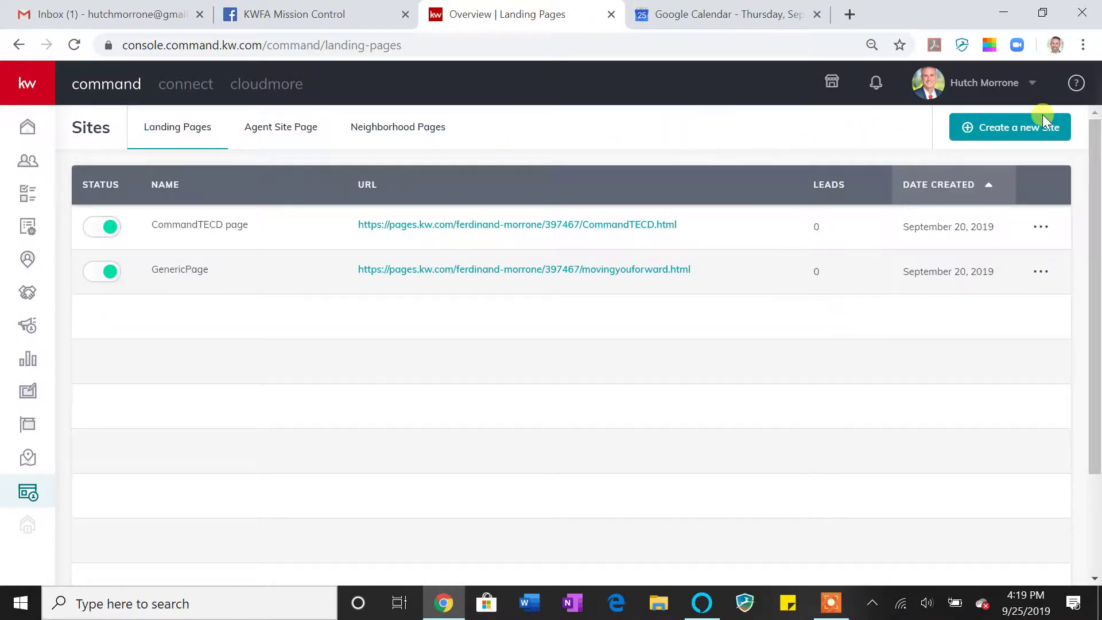
pyautogui.click(1016, 134)
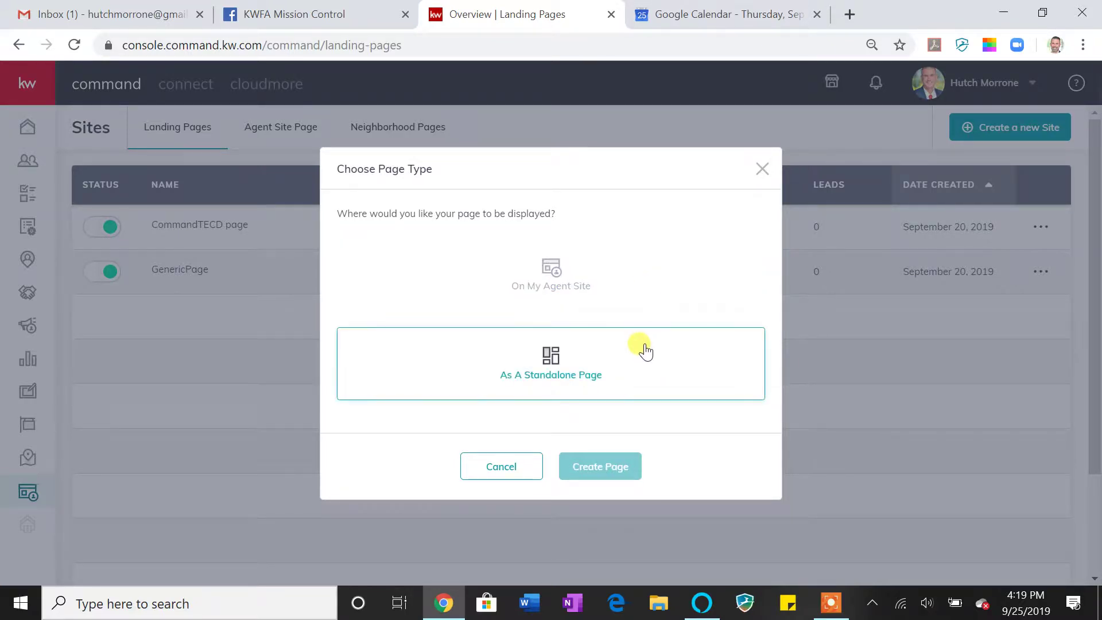
# Step: Choose As A Standalone Page as the page type and create the page
pyautogui.click(645, 350)
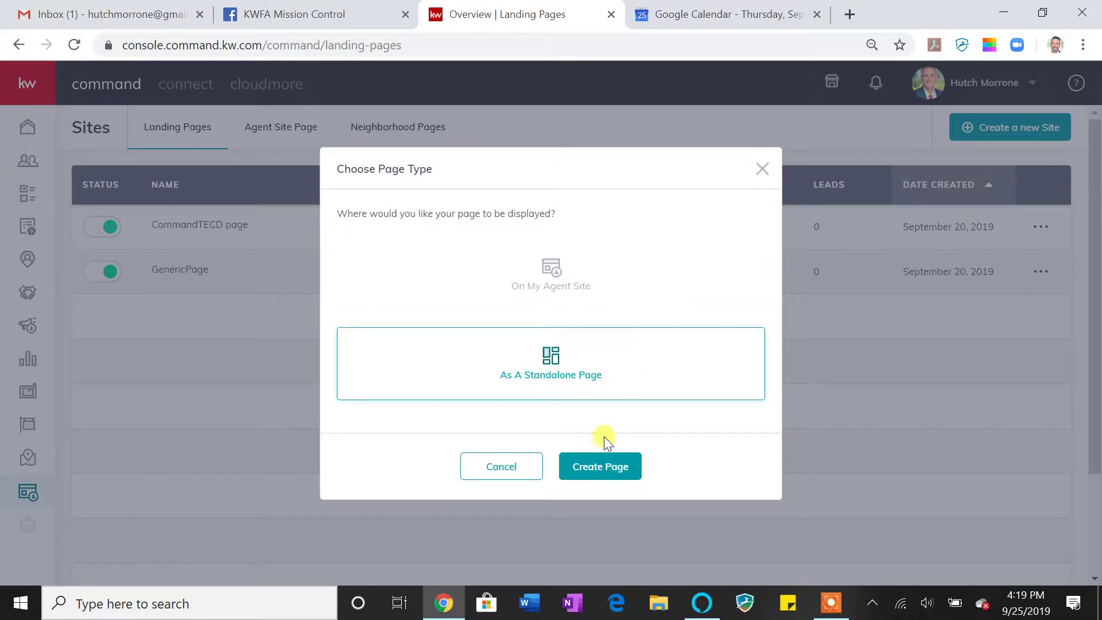
pyautogui.click(596, 466)
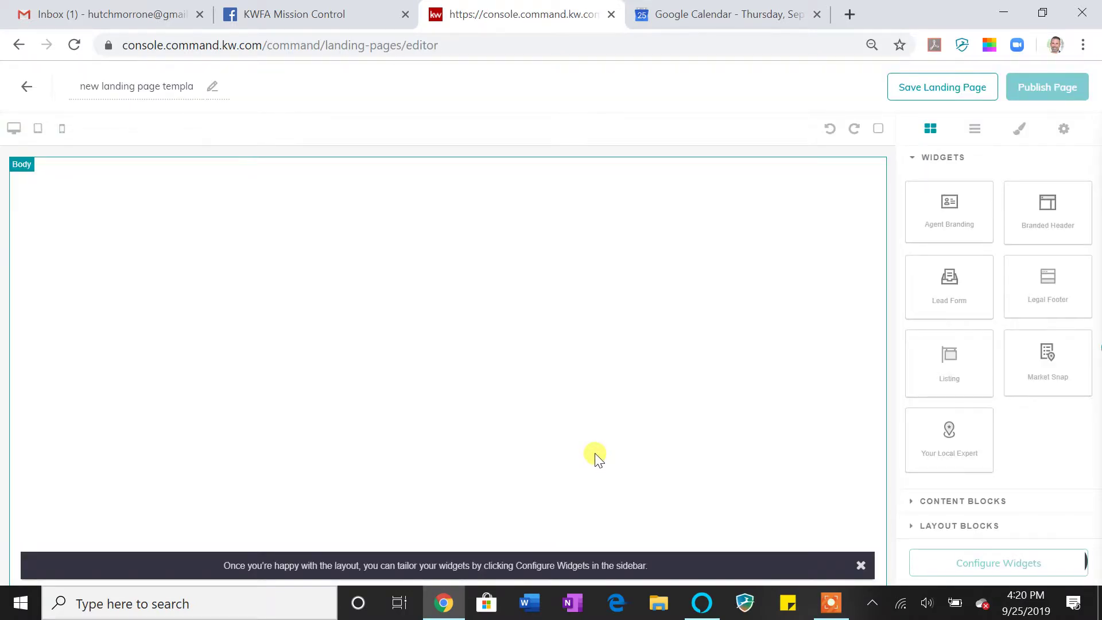
# Step: Dismiss the tip, add then delete the Agent Branding banner, and place a Branded Header instead
pyautogui.click(861, 565)
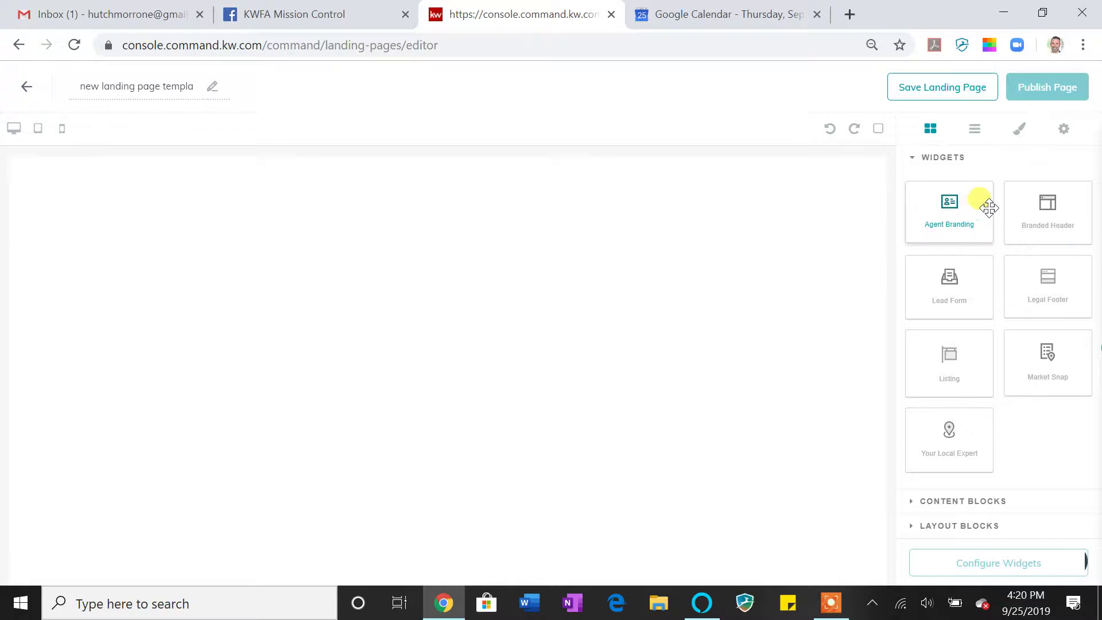
pyautogui.moveTo(988, 208); pyautogui.dragTo(815, 218)
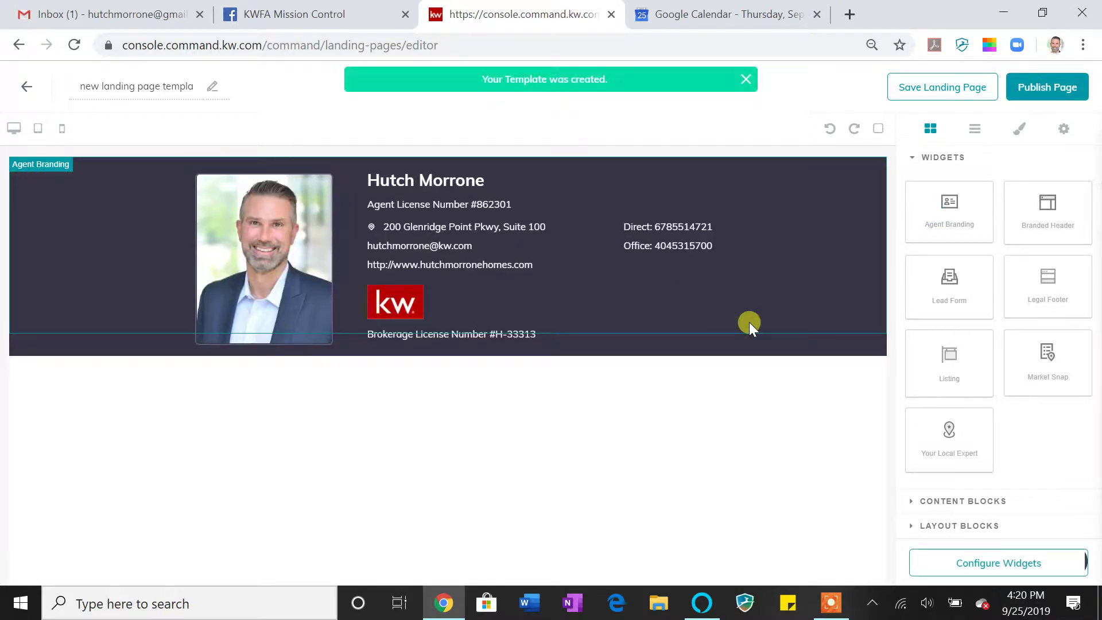
pyautogui.click(783, 265)
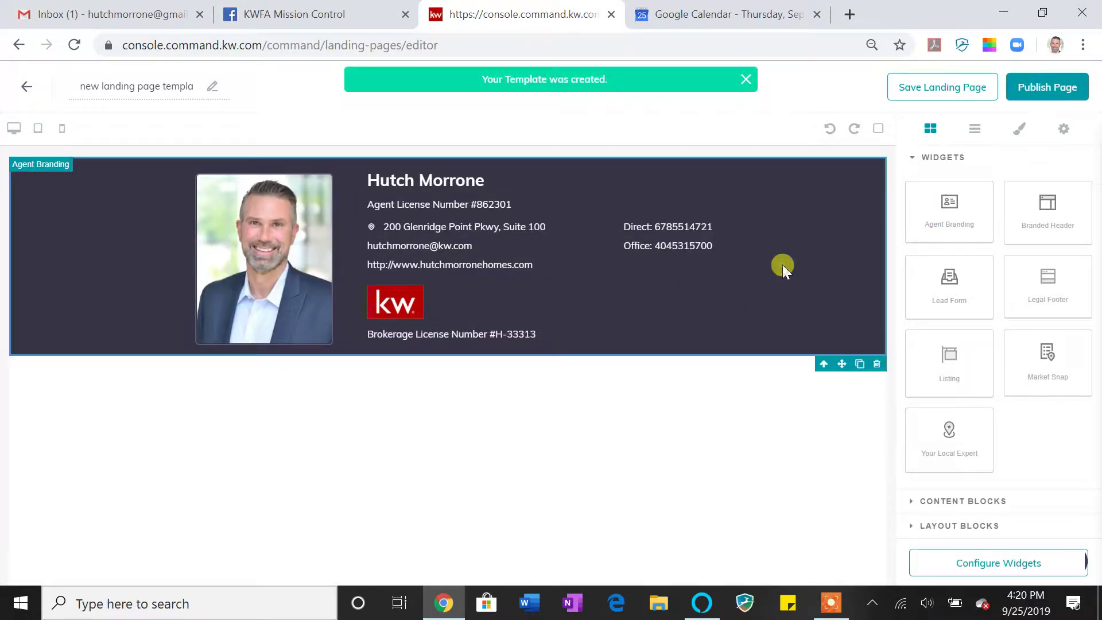
pyautogui.click(877, 364)
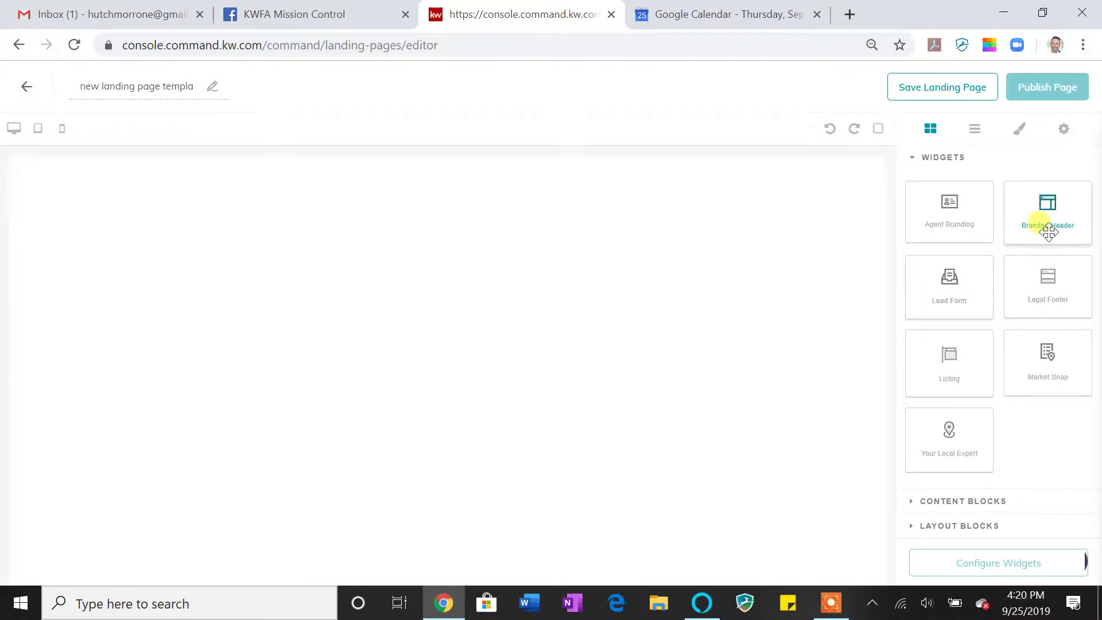
pyautogui.moveTo(1046, 226); pyautogui.dragTo(818, 214)
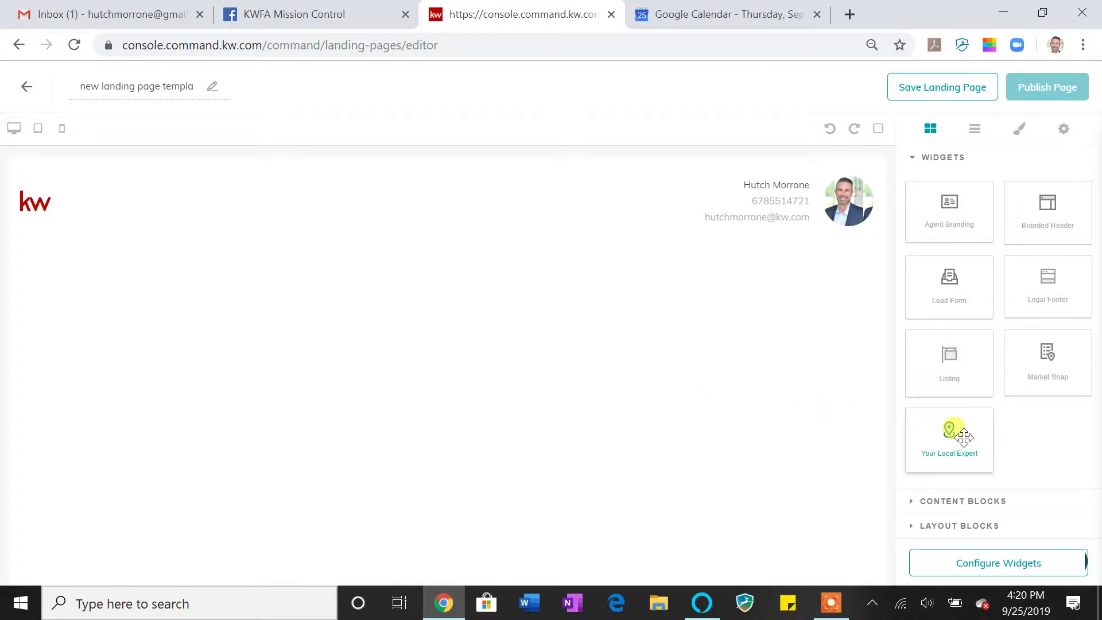
# Step: Drag the Your Local Expert, Legal Footer and Lead Form widgets onto the page below the header
pyautogui.moveTo(964, 437); pyautogui.dragTo(694, 346)
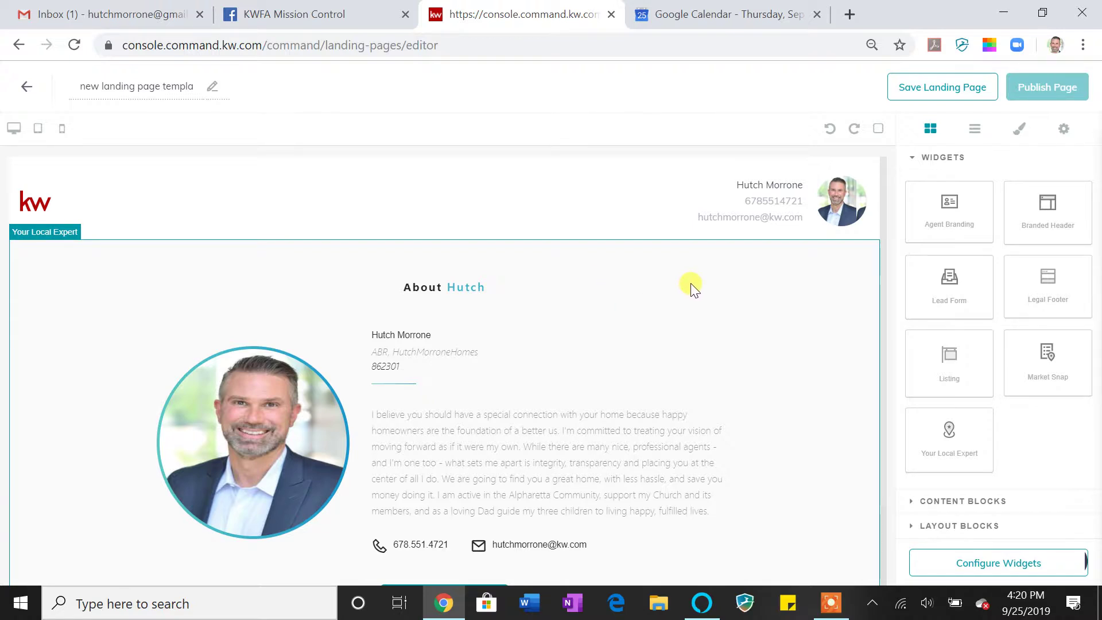
pyautogui.moveTo(1055, 294); pyautogui.dragTo(807, 561)
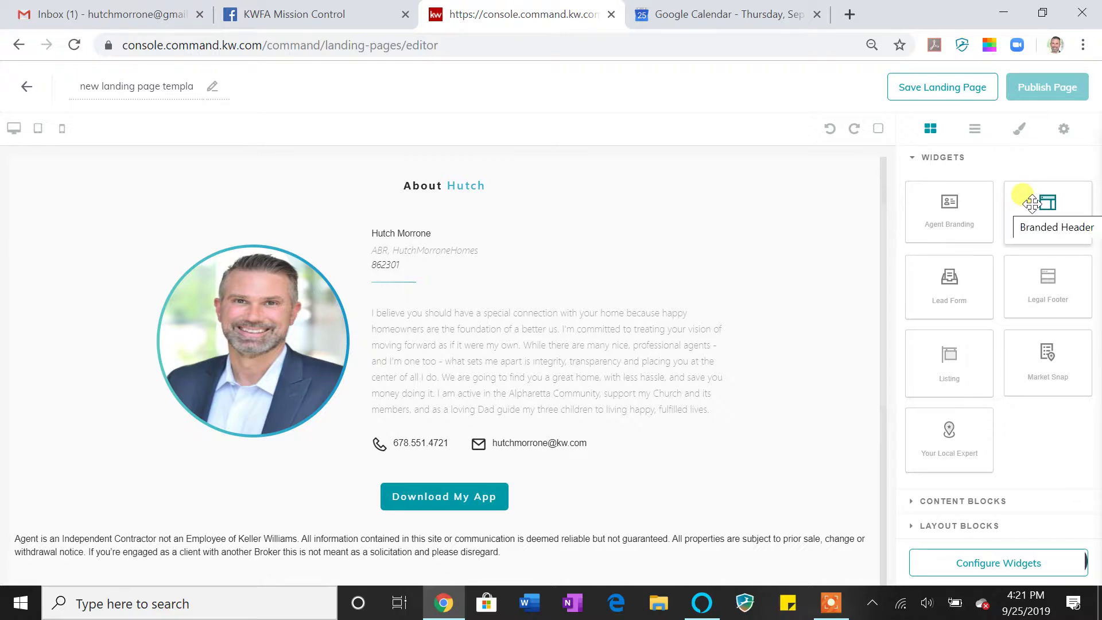
pyautogui.moveTo(962, 276); pyautogui.dragTo(763, 534)
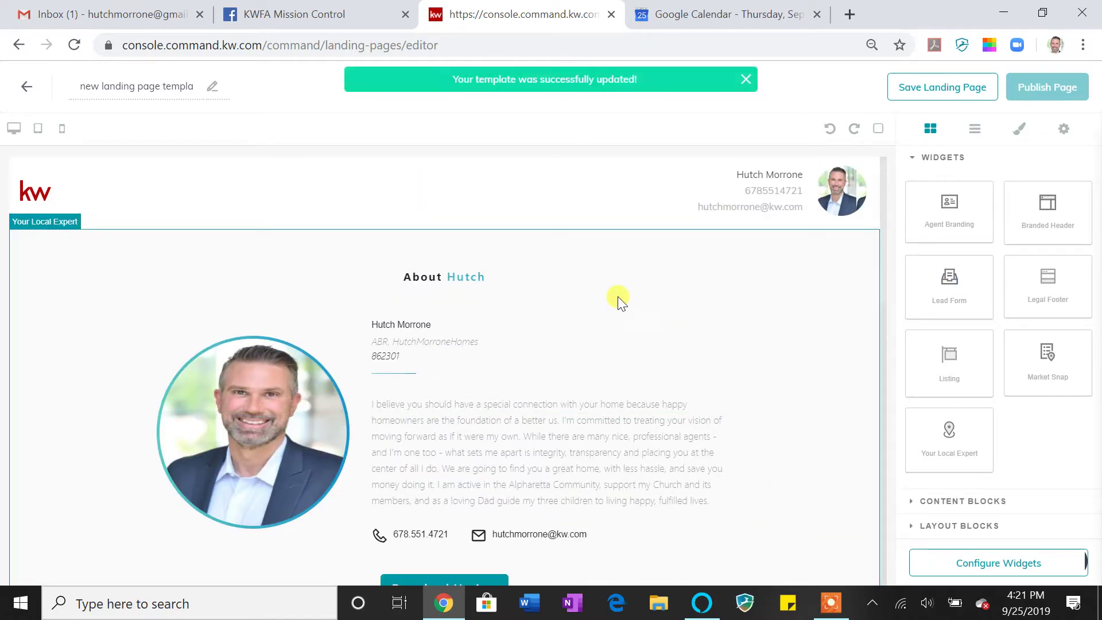
pyautogui.scroll(-15, 660, 207)
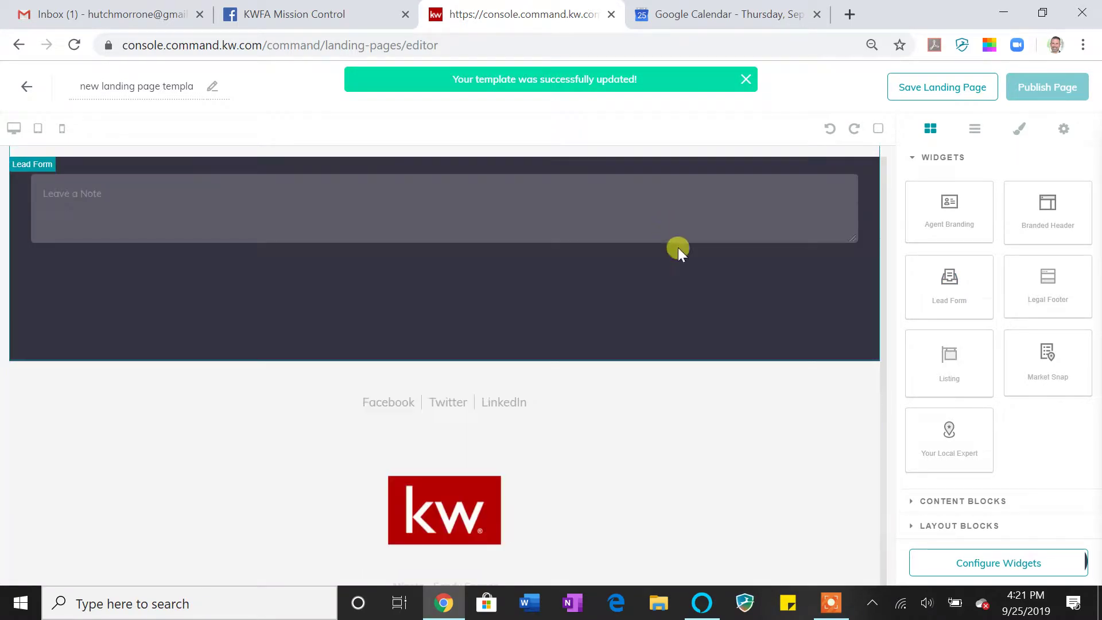
pyautogui.scroll(15, 667, 321)
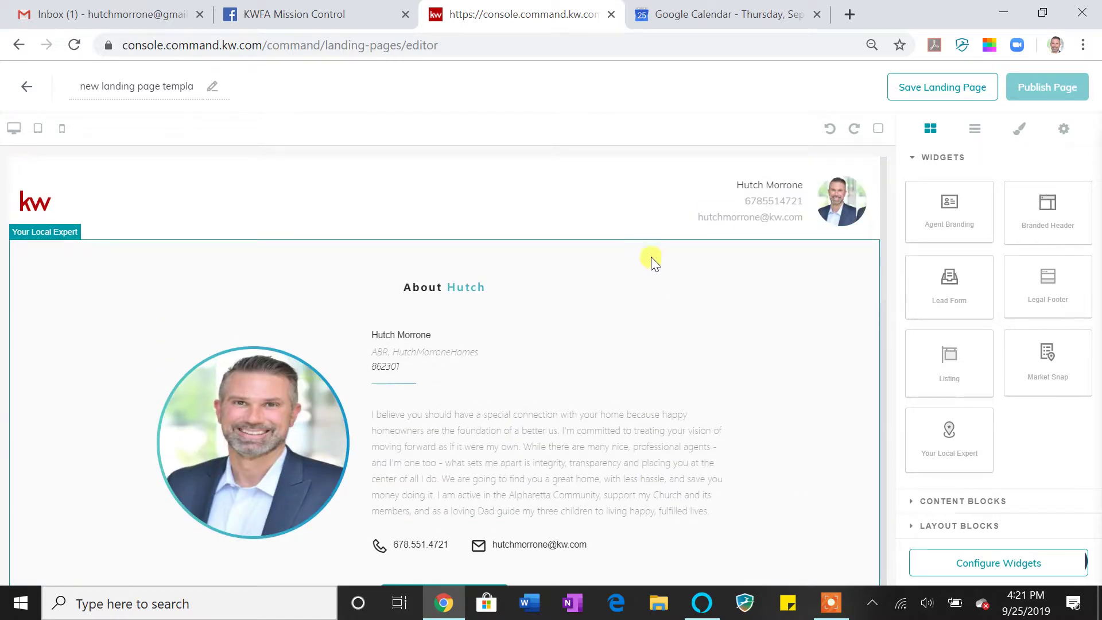
pyautogui.scroll(-10, 654, 339)
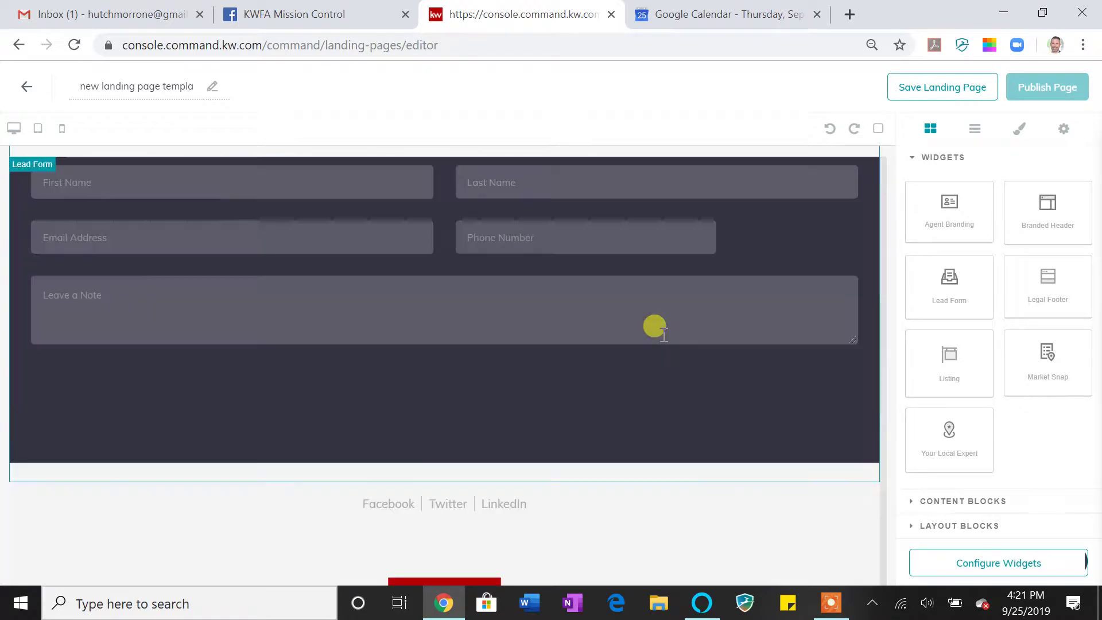
pyautogui.scroll(6, 654, 325)
pyautogui.scroll(-3, 651, 318)
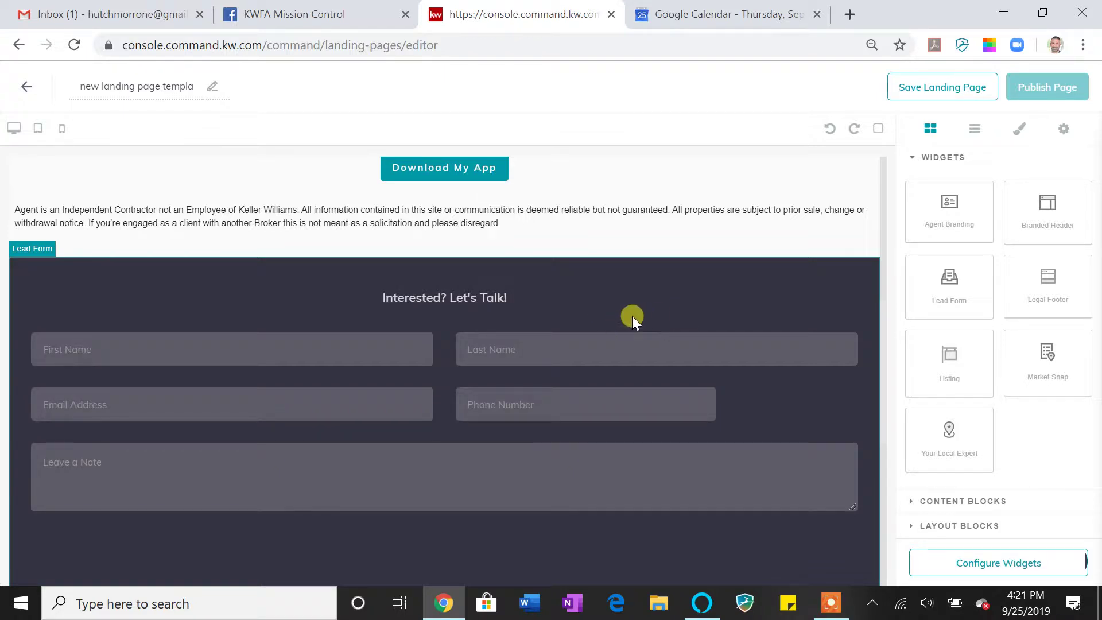
pyautogui.scroll(-6, 635, 317)
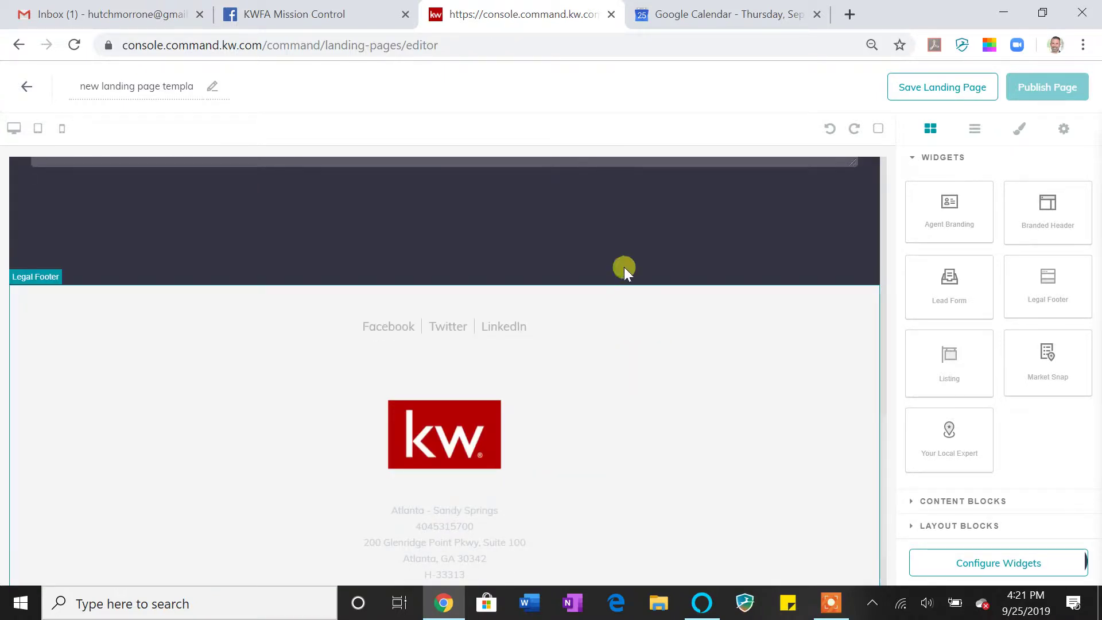
pyautogui.scroll(3, 626, 267)
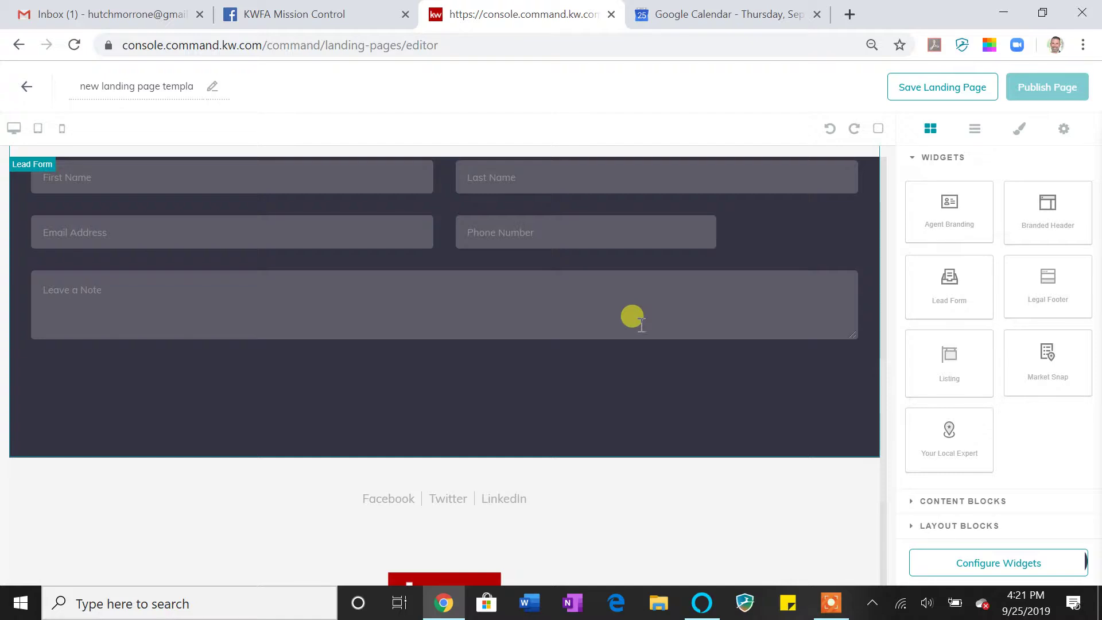
pyautogui.scroll(-5, 641, 325)
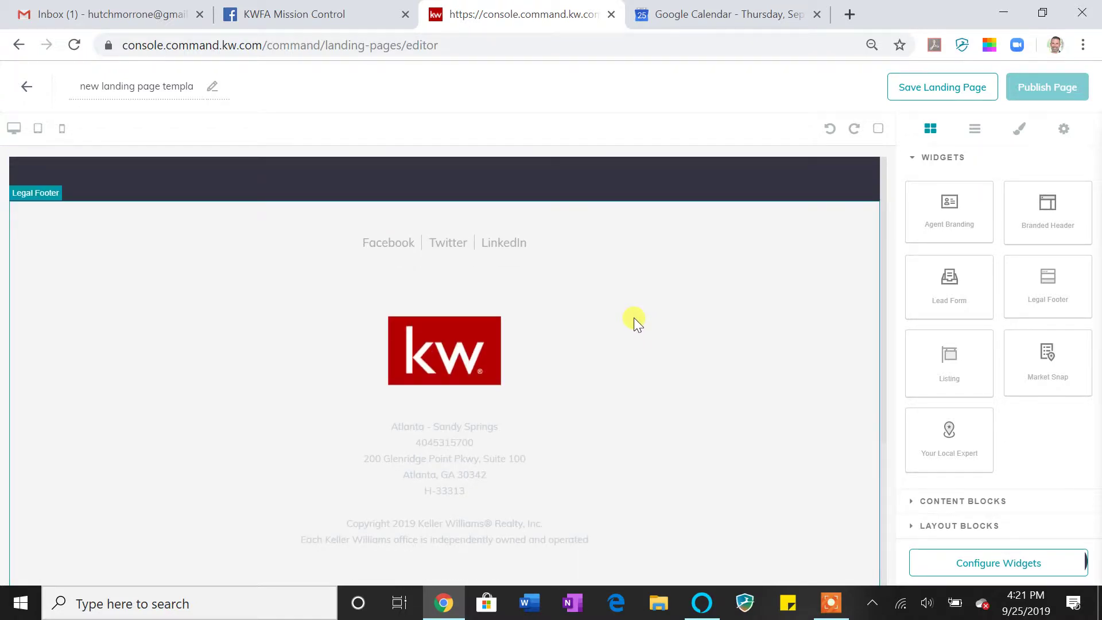
pyautogui.scroll(10, 633, 319)
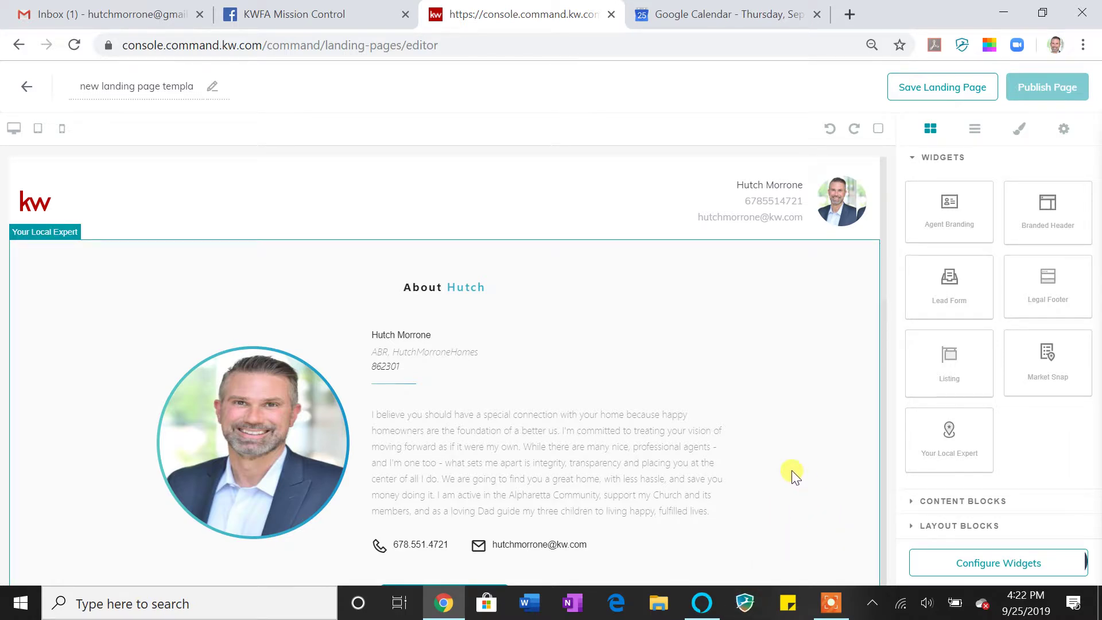
# Step: Enter 'Moving You Forward' as the Branded Header text and save the header settings
pyautogui.click(1000, 568)
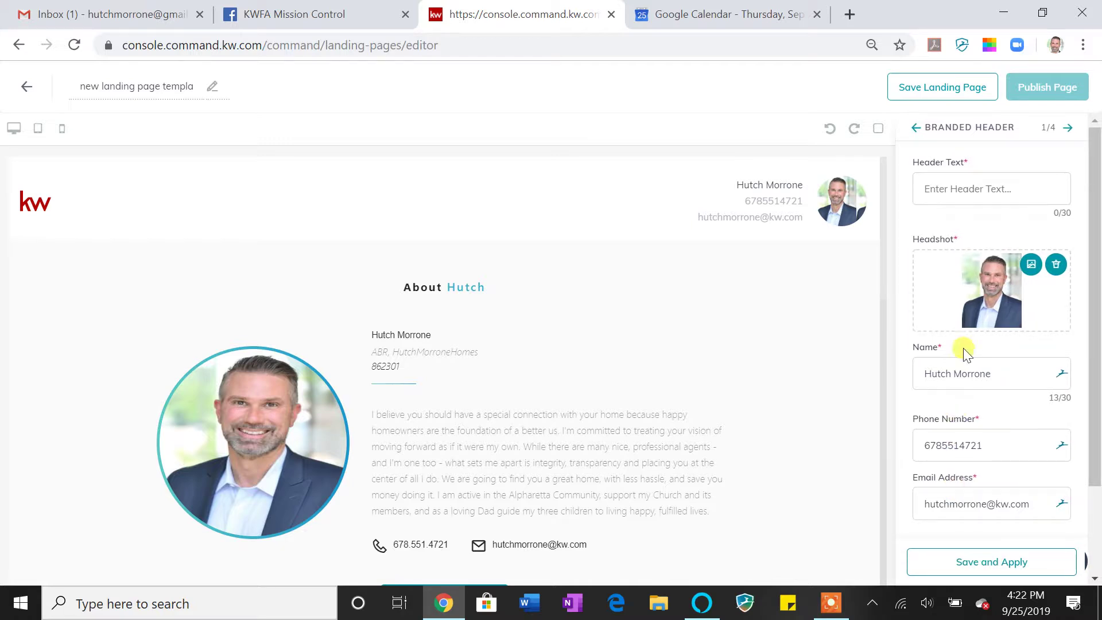
pyautogui.click(979, 188)
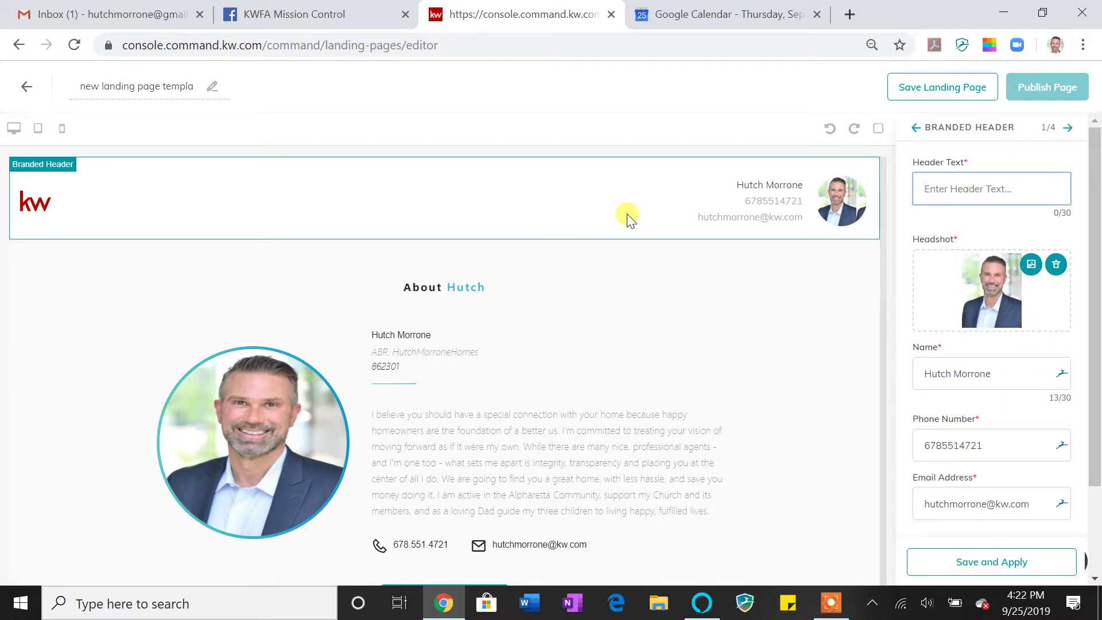
pyautogui.write('Moving You Forward')
pyautogui.scroll(-2, 955, 319)
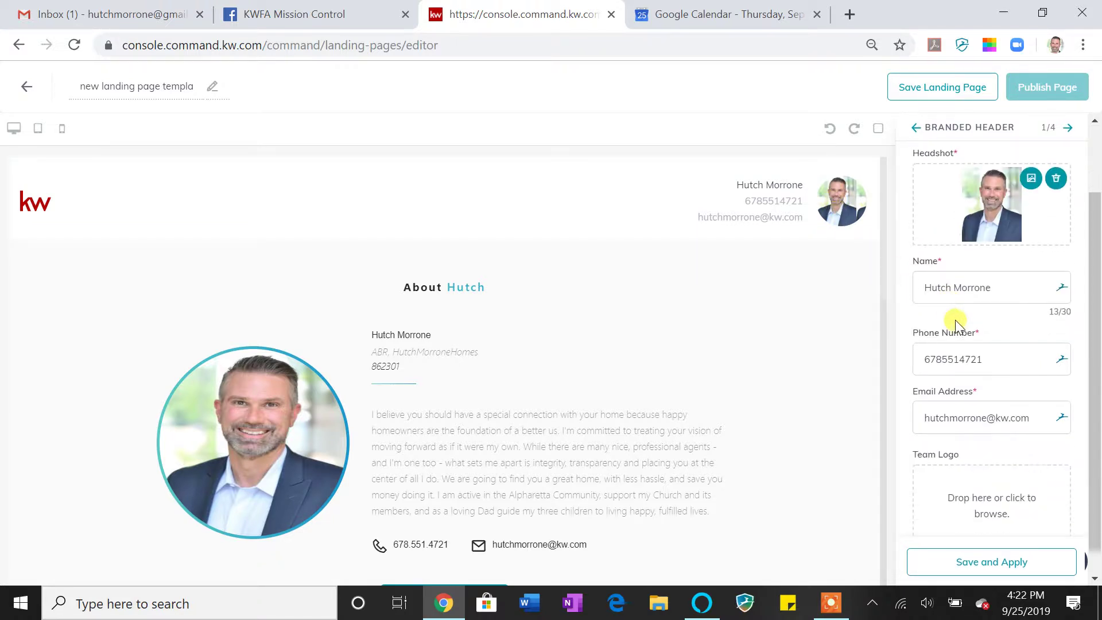
pyautogui.click(999, 561)
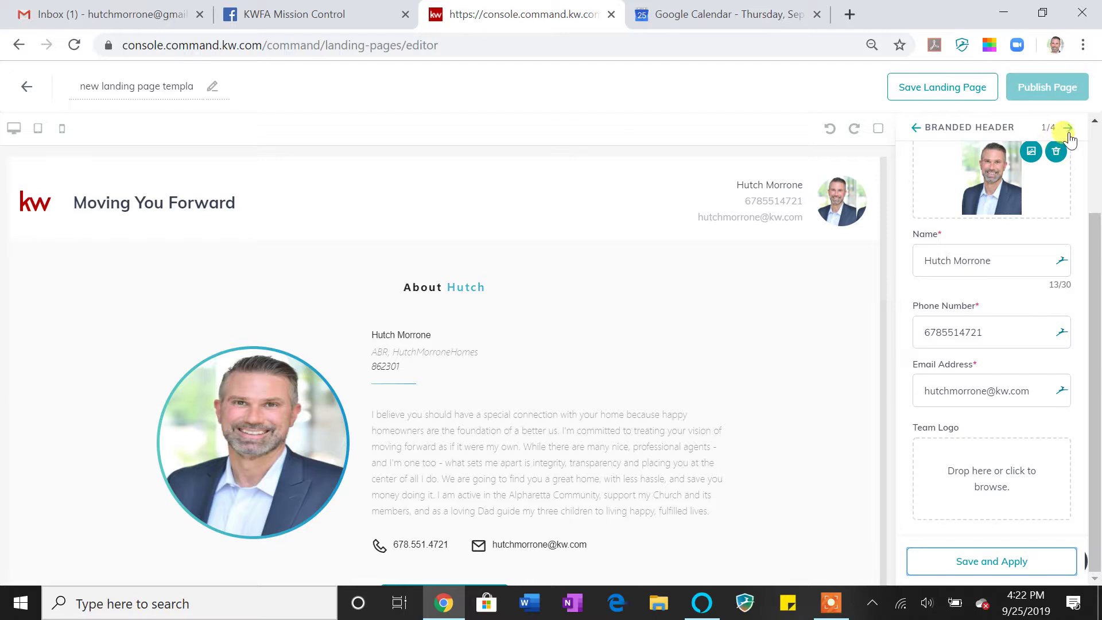
# Step: Save the Your Local Expert settings, then skip past Lead Form to the Legal Footer settings
pyautogui.click(1069, 133)
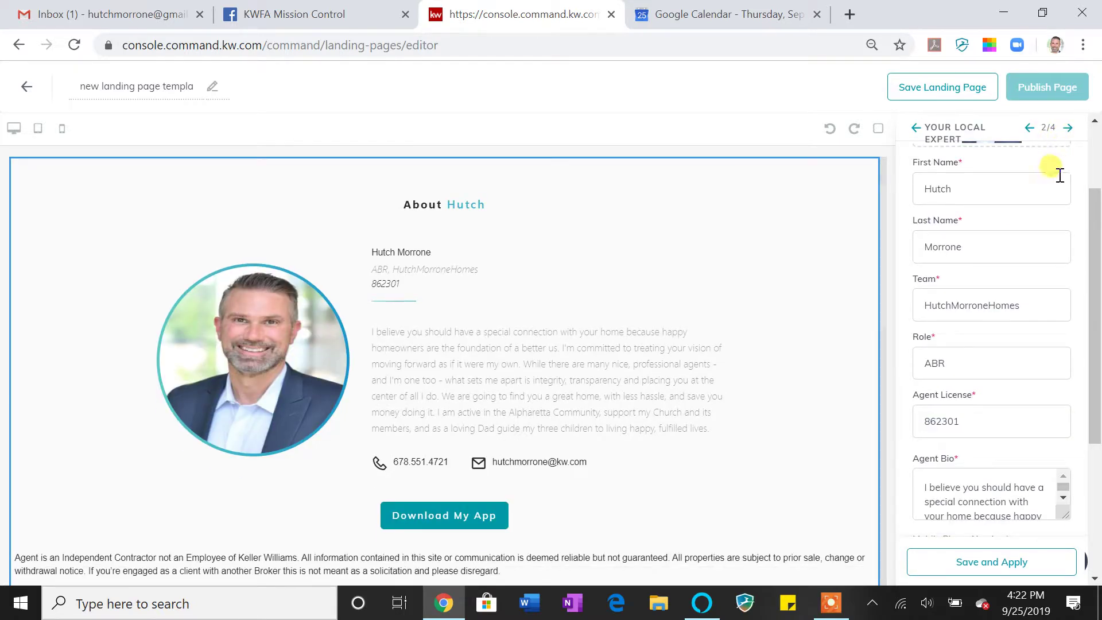
pyautogui.scroll(-4, 1024, 238)
pyautogui.scroll(-3, 1002, 269)
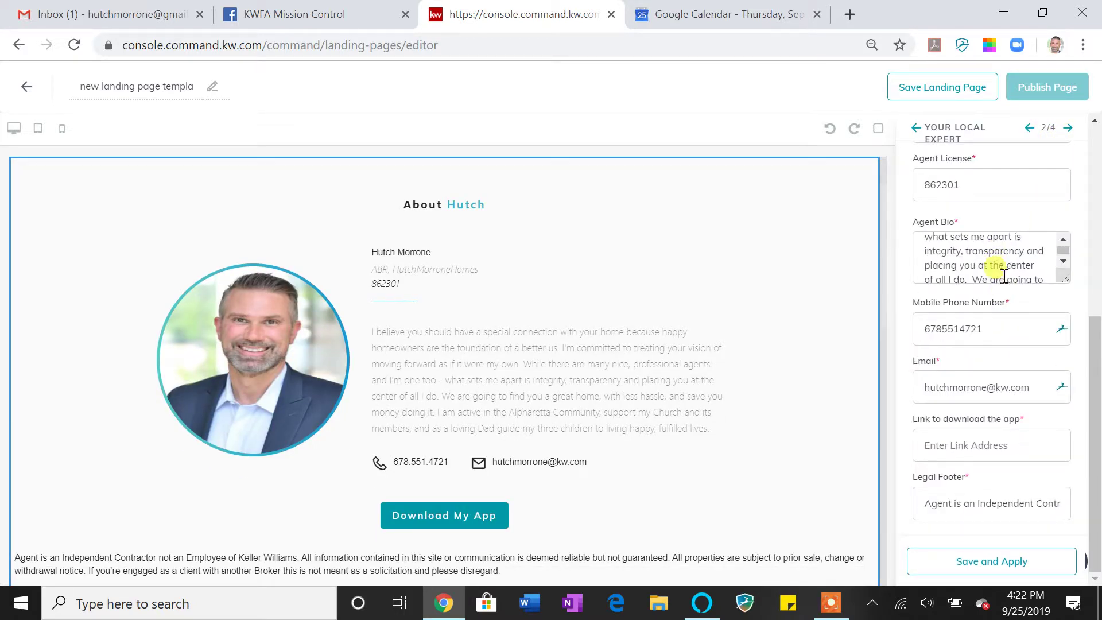
pyautogui.click(1002, 561)
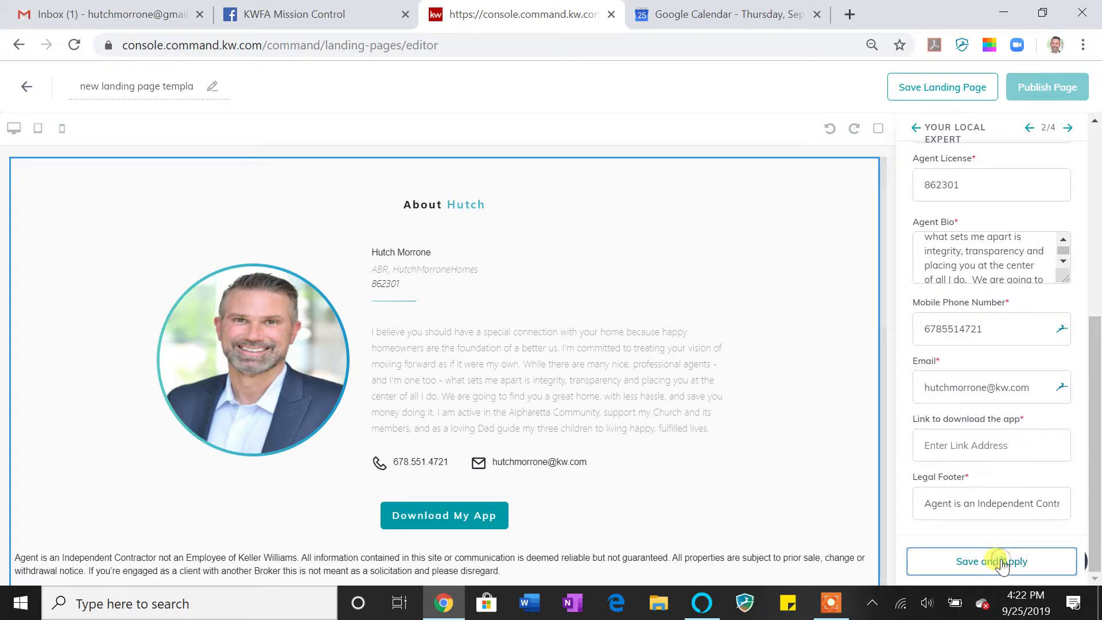
pyautogui.click(1068, 128)
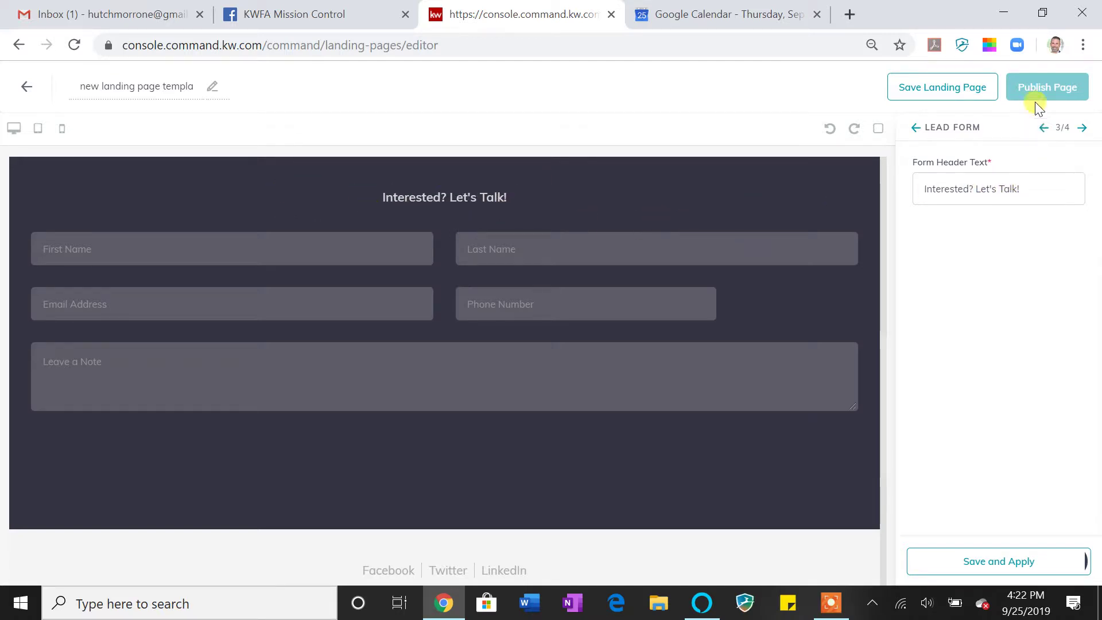
pyautogui.click(1086, 128)
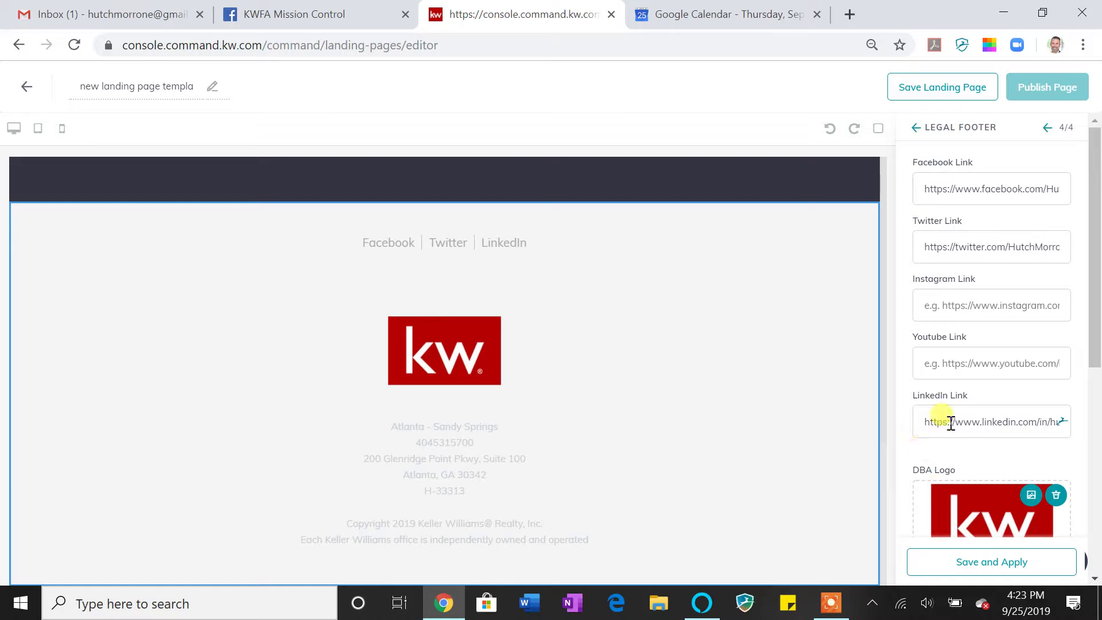
# Step: Save the Legal Footer settings and go back to the Configure Widgets list
pyautogui.scroll(-3, 947, 419)
pyautogui.scroll(-2, 963, 459)
pyautogui.scroll(1, 947, 445)
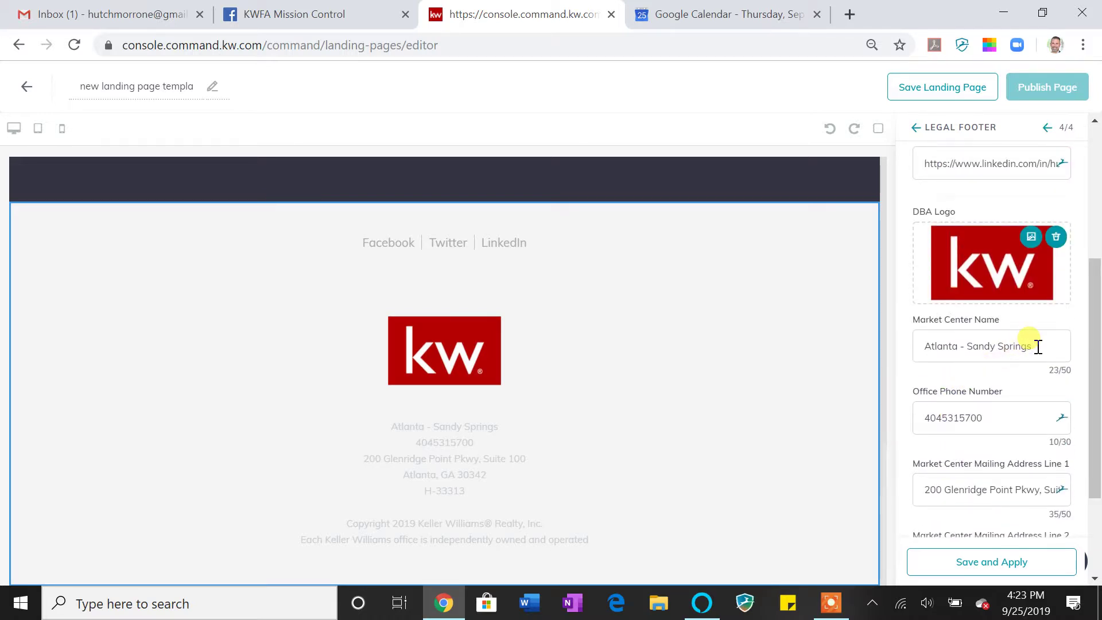
pyautogui.scroll(-3, 1024, 387)
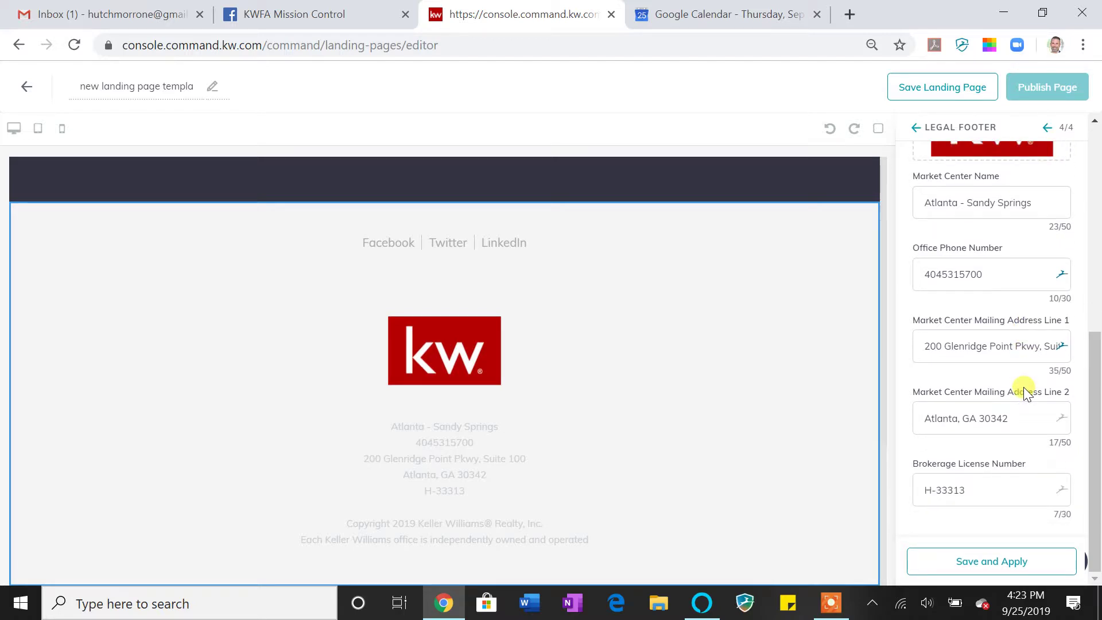
pyautogui.click(999, 562)
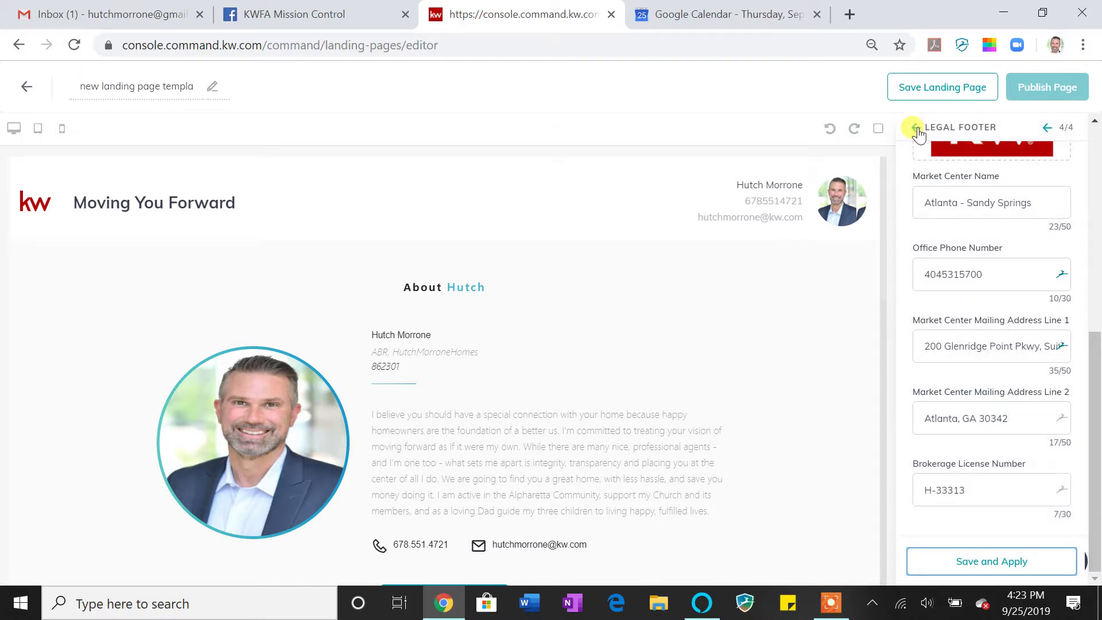
pyautogui.click(917, 128)
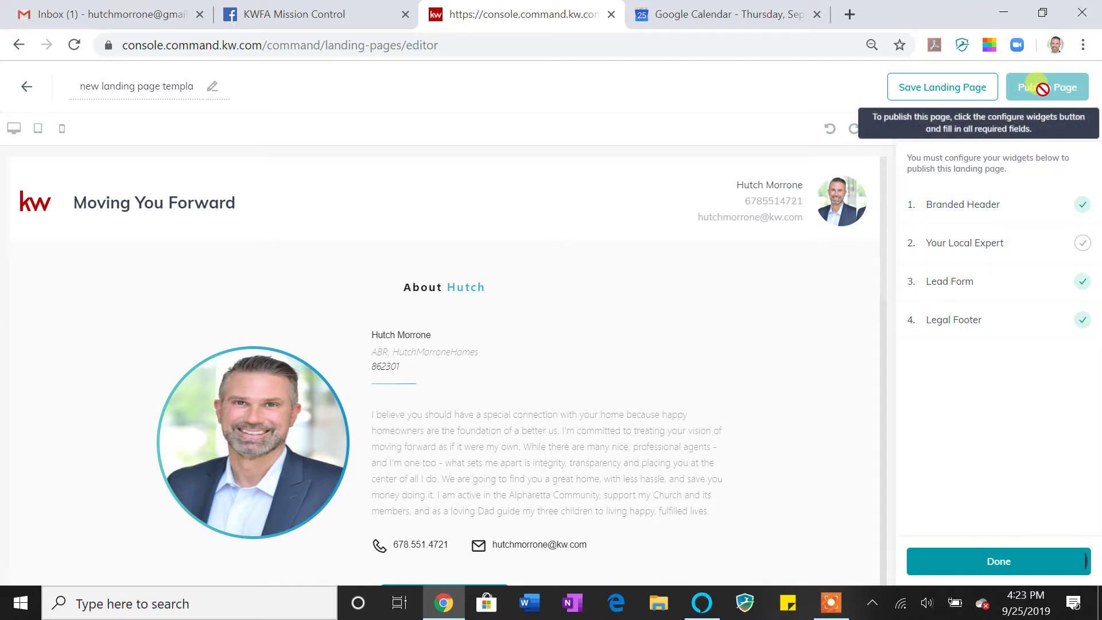
pyautogui.click(1011, 246)
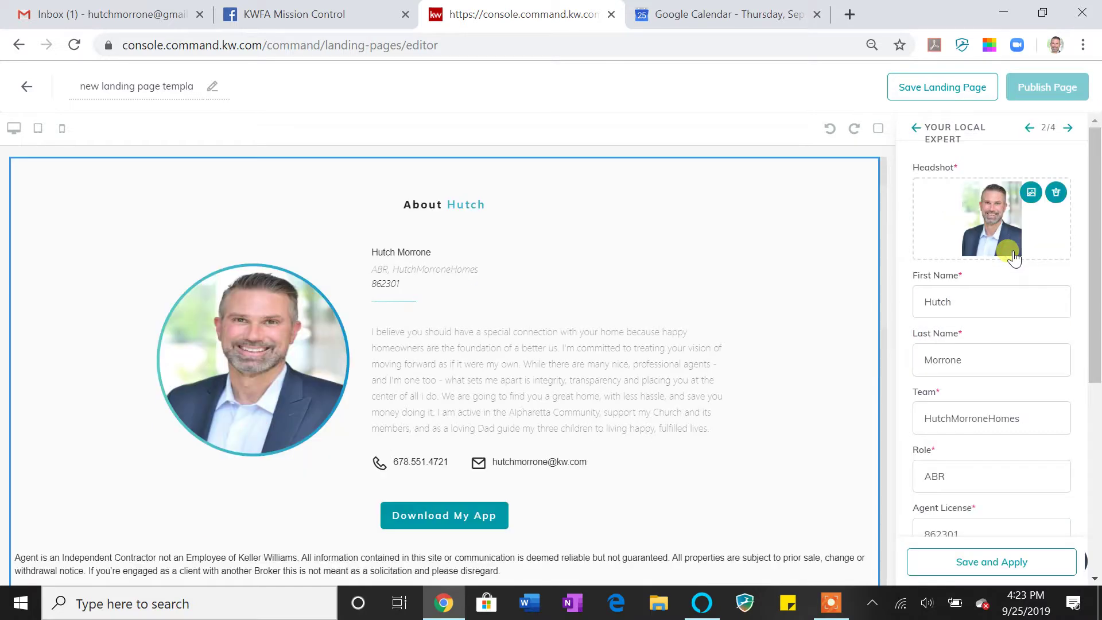
pyautogui.scroll(-5, 1008, 270)
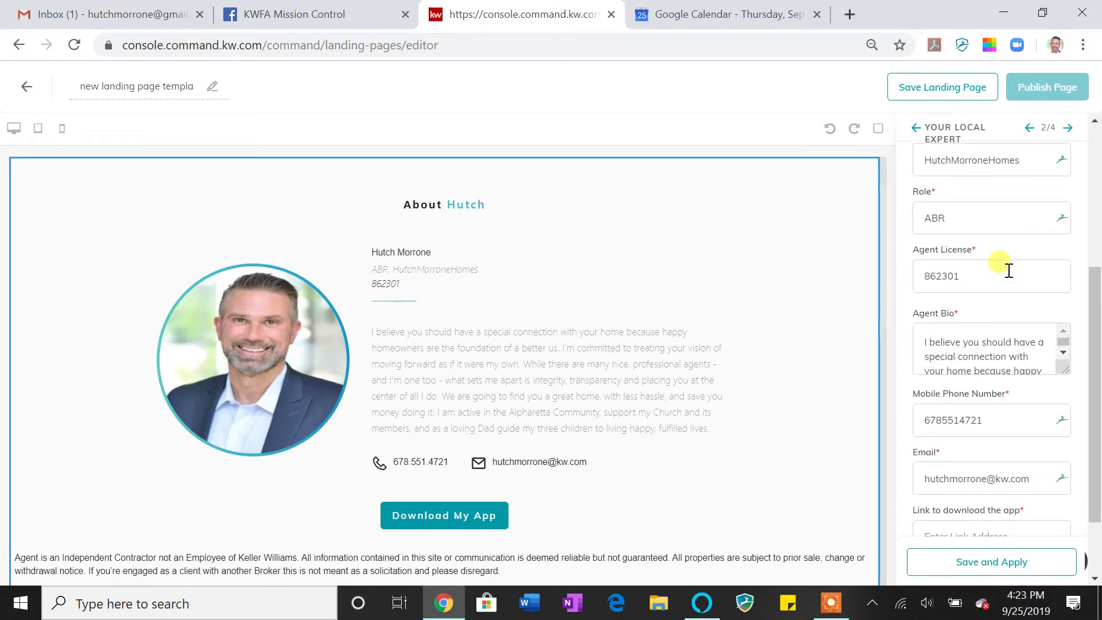
pyautogui.scroll(-2, 1008, 270)
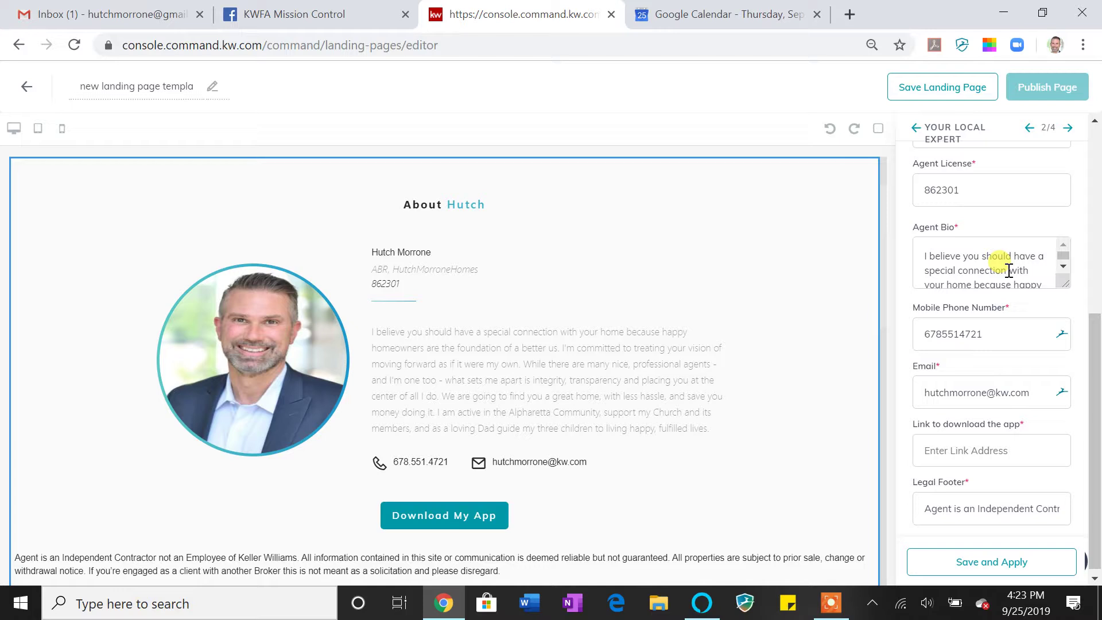
pyautogui.scroll(-2, 1009, 269)
pyautogui.click(1031, 445)
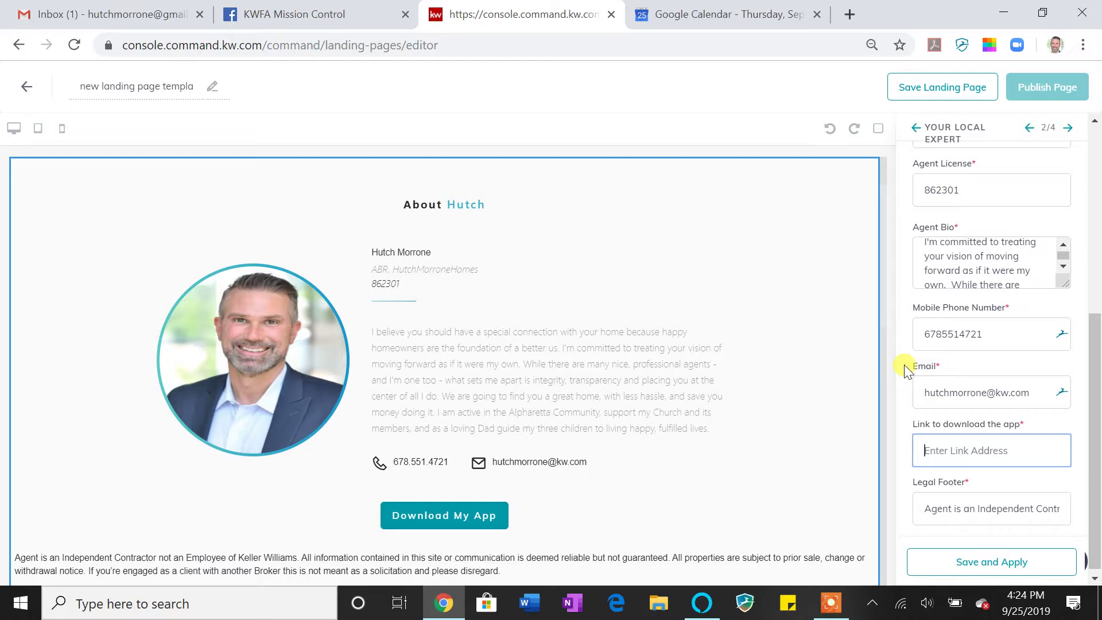
pyautogui.write('http://app.kw.com/KW4R')
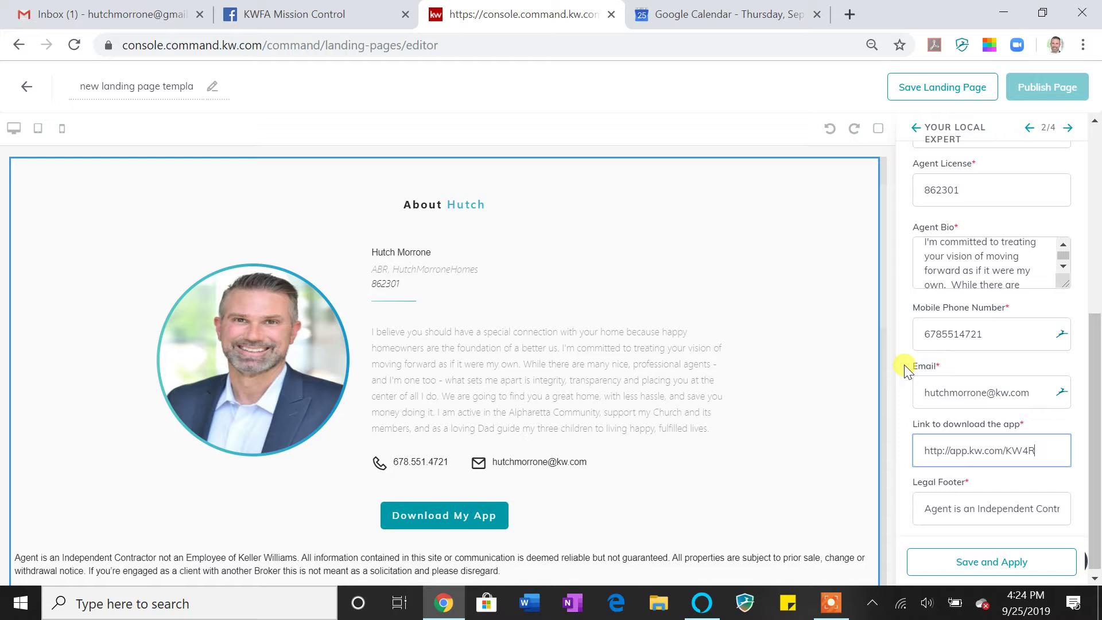
pyautogui.write('PCWR')
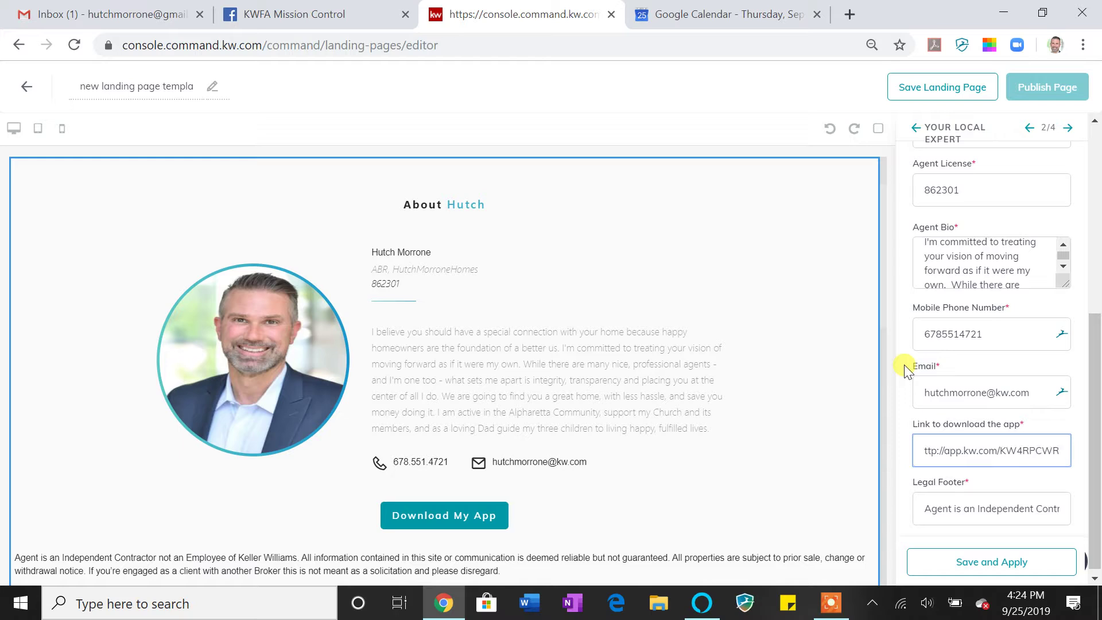
pyautogui.click(979, 561)
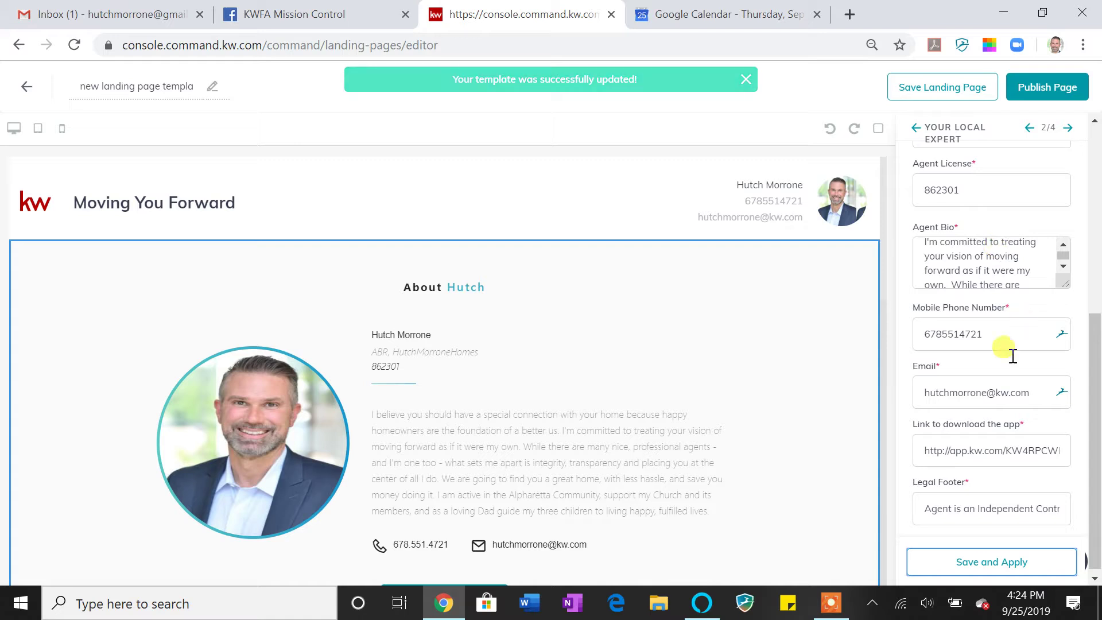
# Step: Finish the widget checklist with Done, then cancel the Publish Page confirmation
pyautogui.click(915, 128)
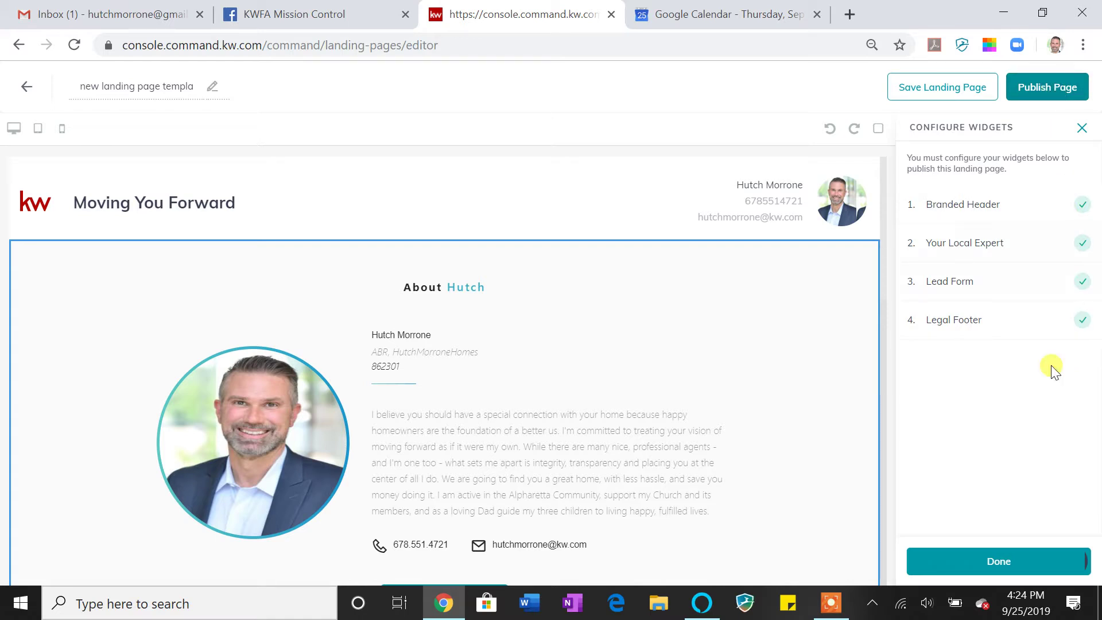
pyautogui.click(1021, 561)
pyautogui.click(1054, 88)
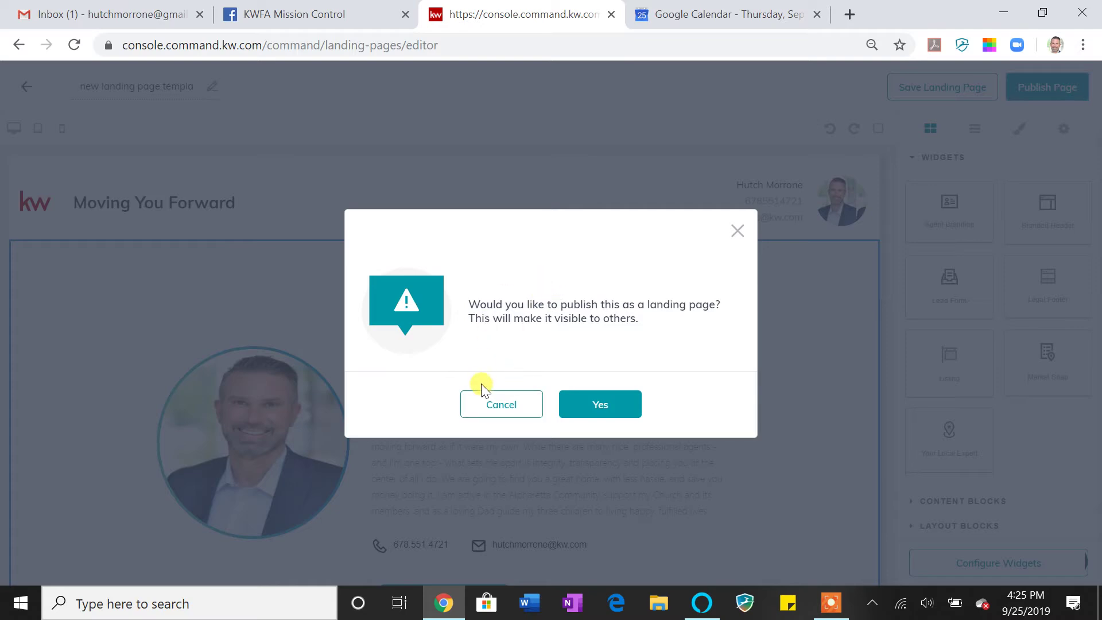
pyautogui.click(487, 400)
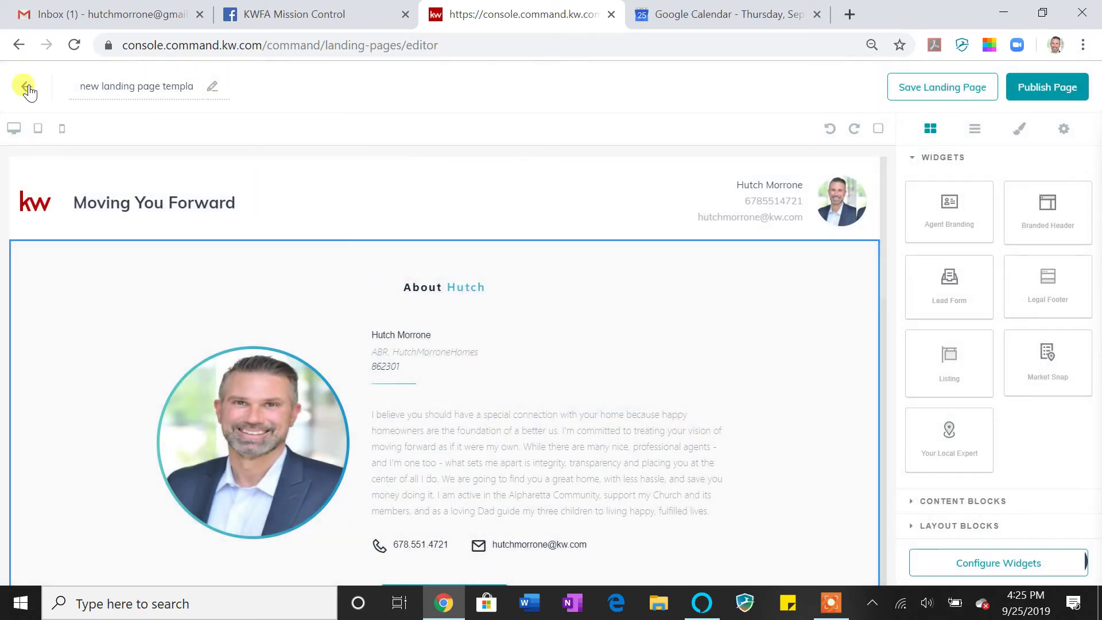
# Step: Return to Landing Pages and open GenericPage's live movingyouforward.html page, scrolling through it
pyautogui.click(26, 87)
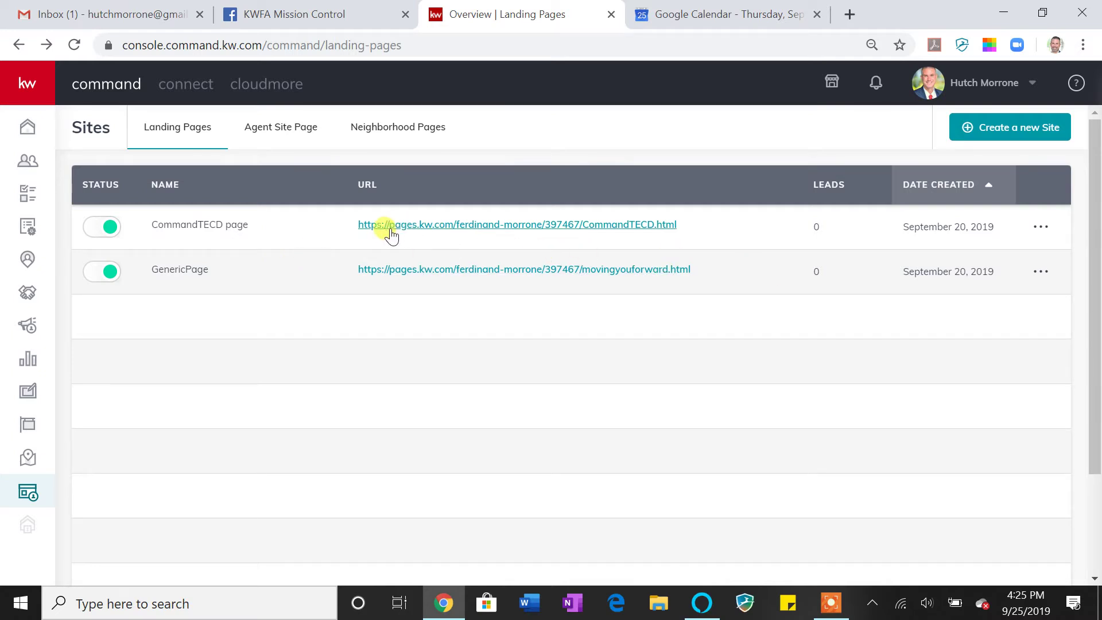
pyautogui.click(473, 273)
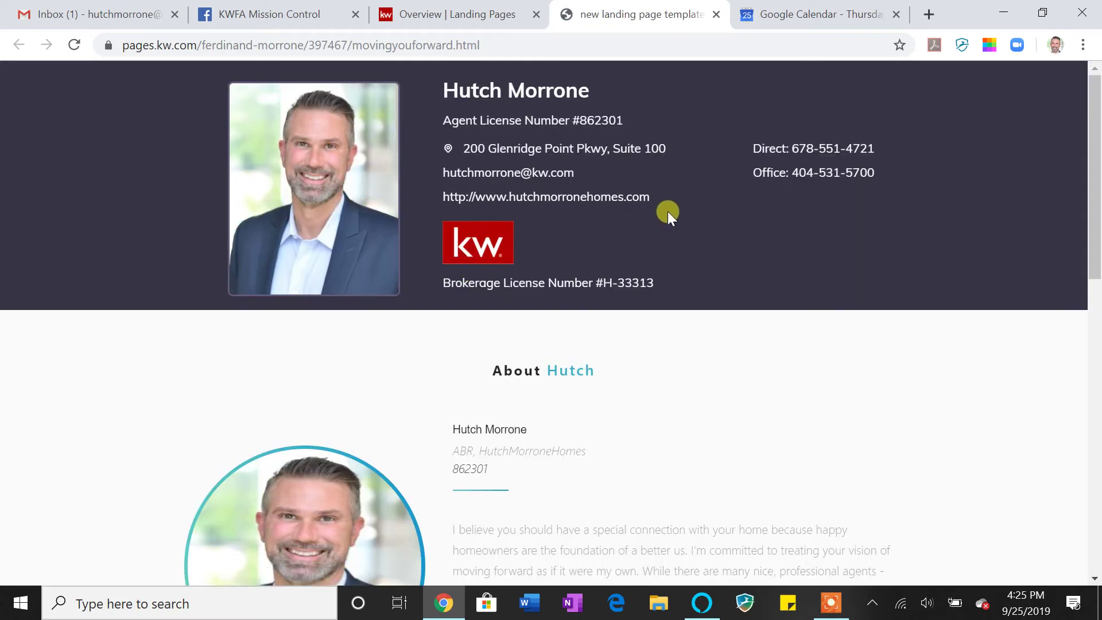
pyautogui.scroll(-10, 667, 230)
pyautogui.scroll(-2, 676, 314)
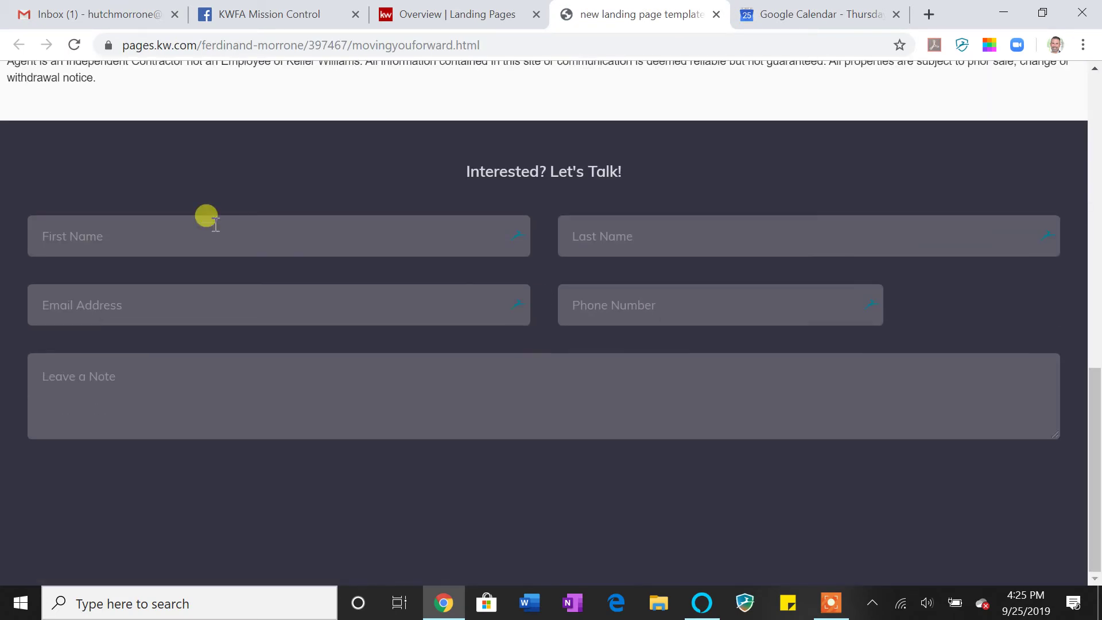
# Step: Return to the Landing Pages overview showing GenericPage and CommandTECD page as active
pyautogui.click(508, 16)
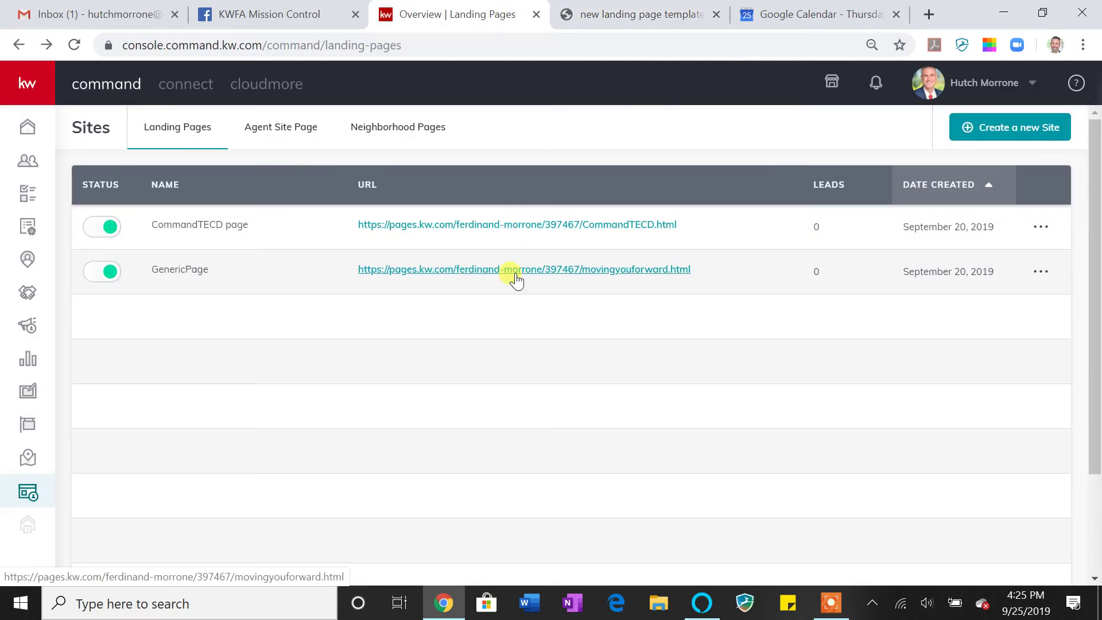